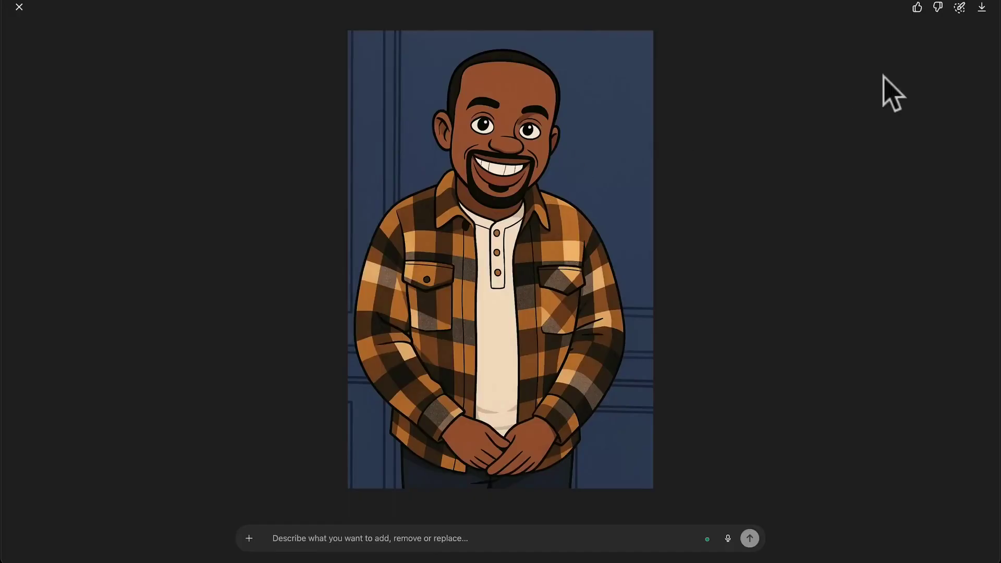
Close the enlarged cartoon portrait and, on Sora's Explore page, attach the plaid-jacket portrait photo to a new image prompt
{"action": "left_click", "coordinate": [20, 10]}
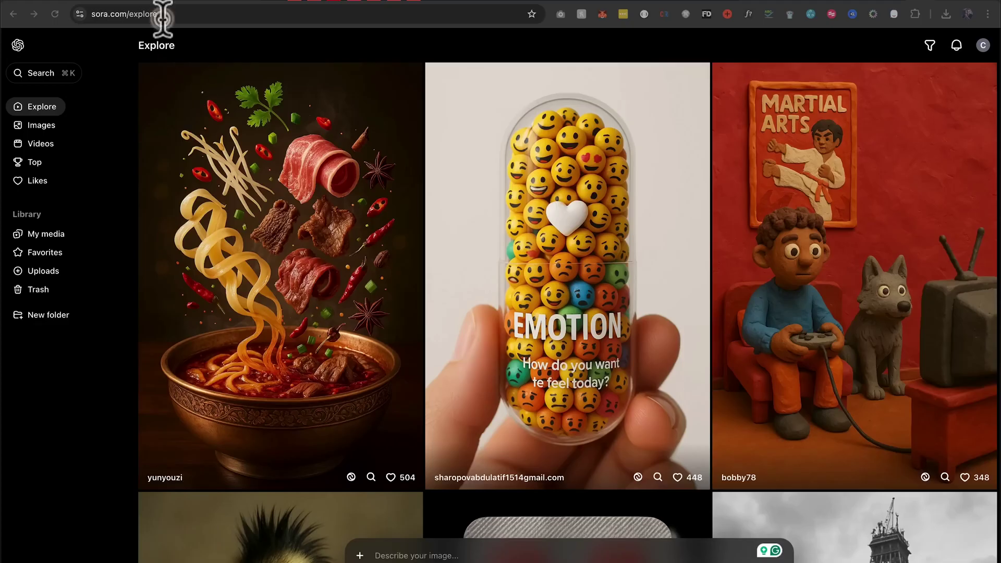
{"action": "left_click", "coordinate": [163, 16]}
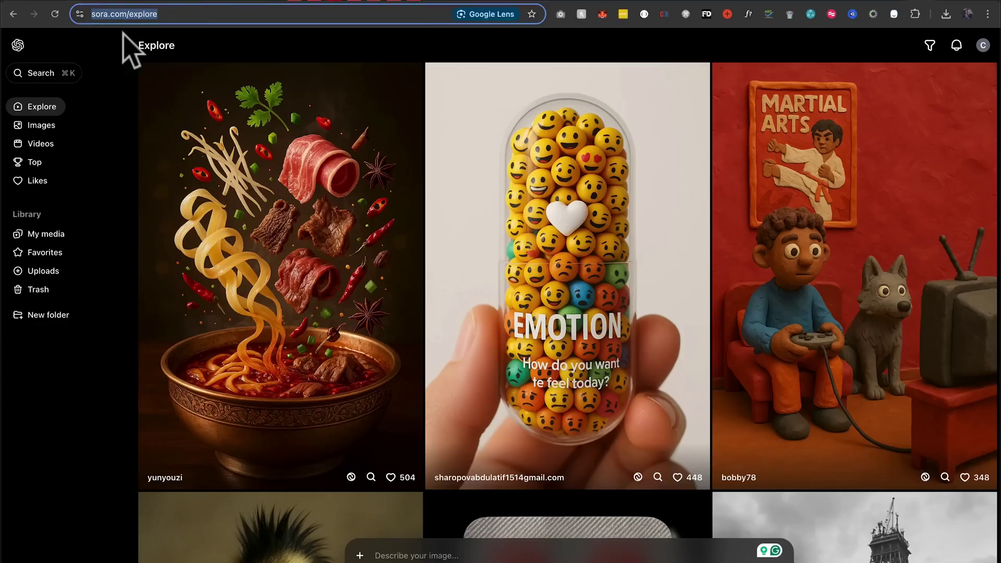
{"action": "mouse_move", "coordinate": [401, 546]}
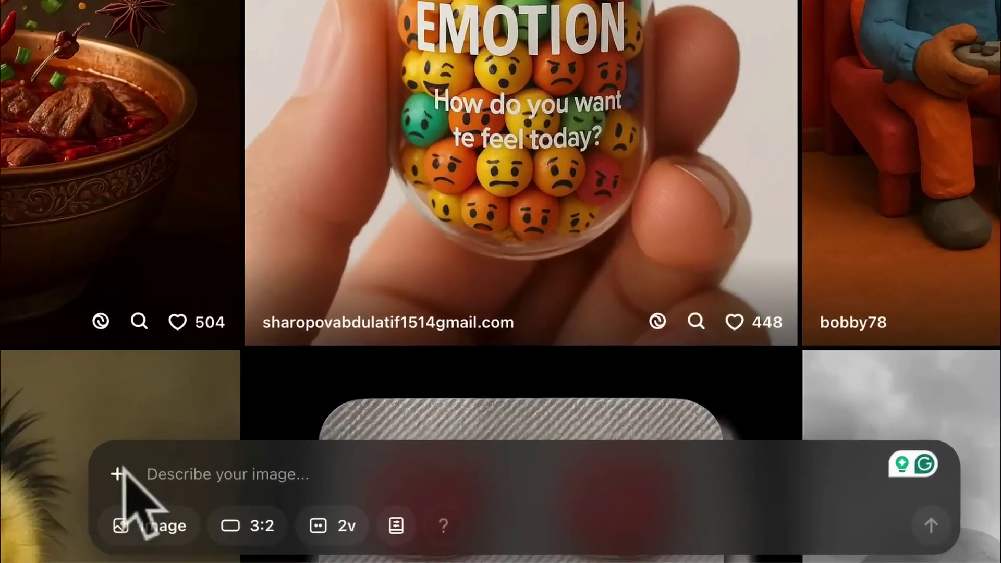
{"action": "left_click", "coordinate": [360, 518]}
{"action": "left_click", "coordinate": [123, 401]}
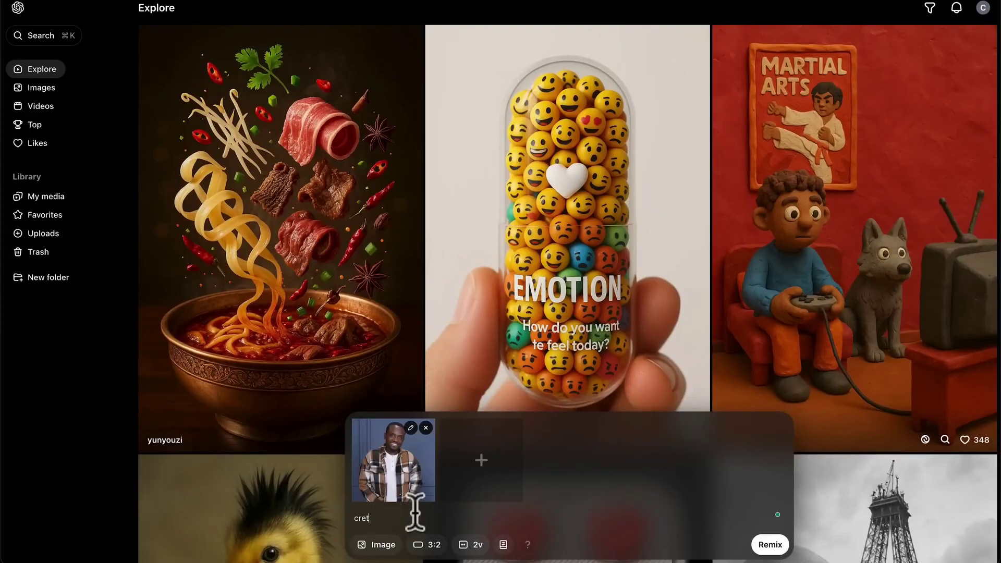
Write the image prompt "create this image as a 3d cartoon character"
{"action": "key", "text": "BackSpace"}
{"action": "key", "text": "BackSpace"}
{"action": "type", "text": "ate this image"}
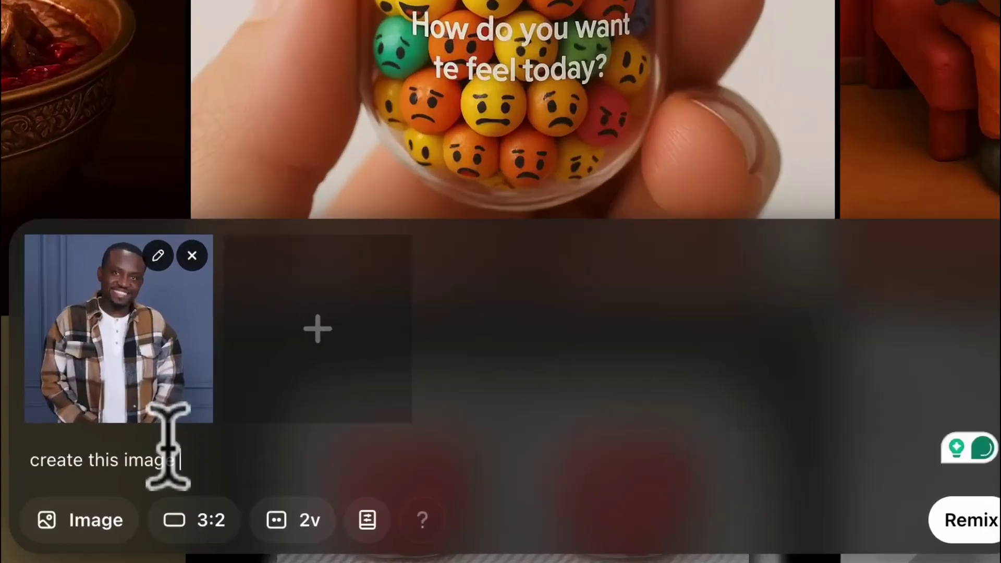
{"action": "type", "text": " as a 3d cartoon character"}
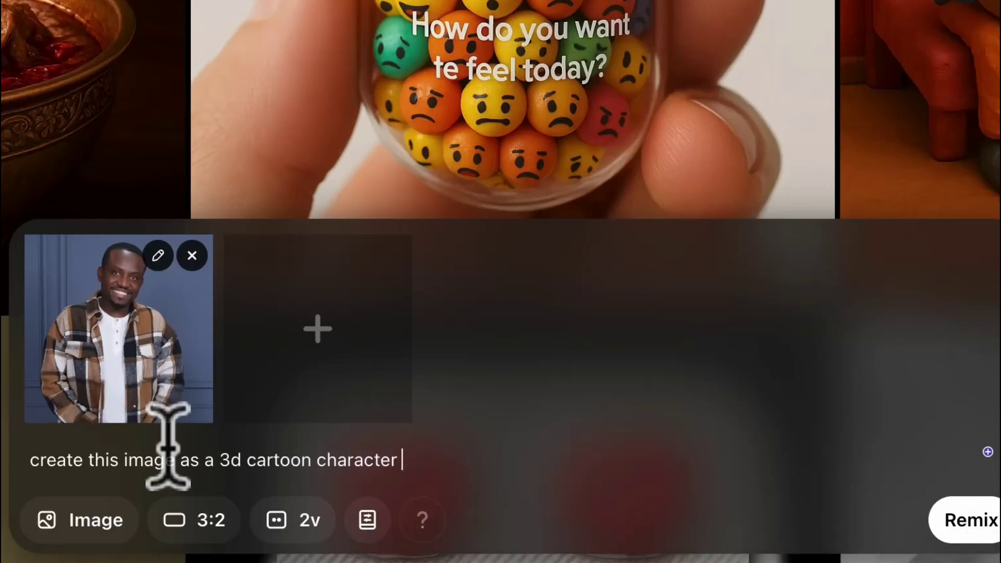
Complete the prompt with "in a podcast studio" and generate the remix as two 3:2 image variations
{"action": "left_click", "coordinate": [288, 521]}
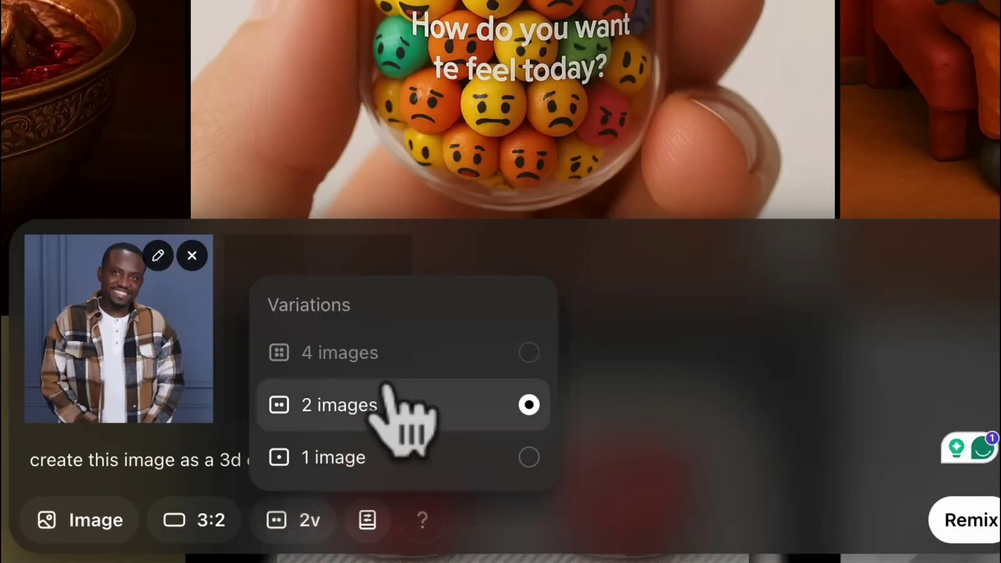
{"action": "left_click", "coordinate": [193, 521]}
{"action": "left_click", "coordinate": [192, 520]}
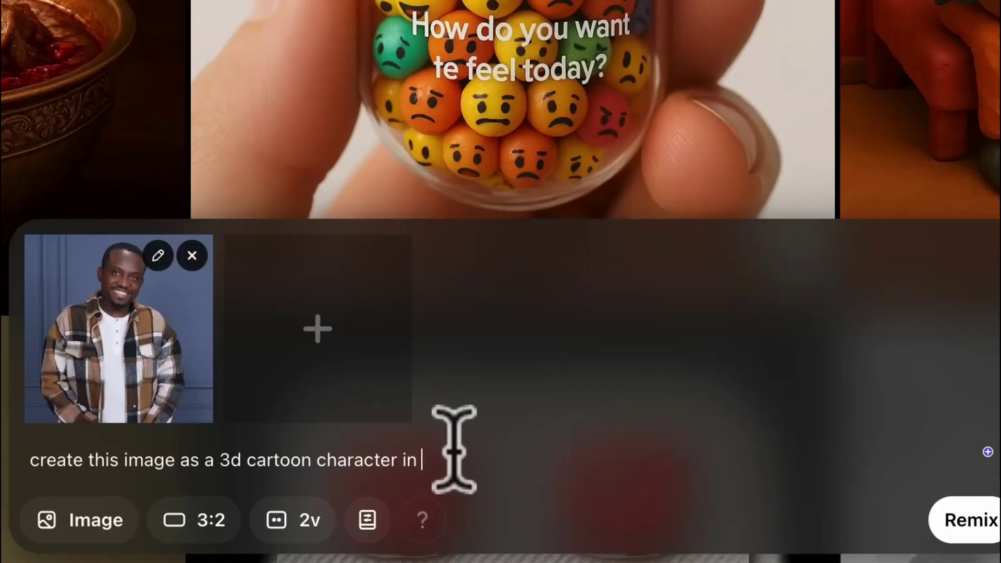
{"action": "type", "text": "a "}
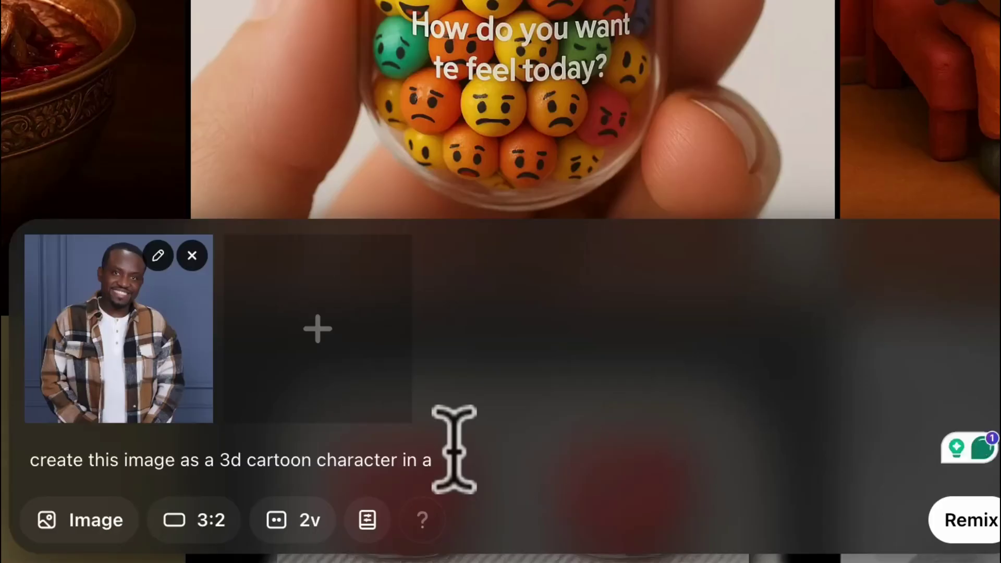
{"action": "type", "text": "podcast studio"}
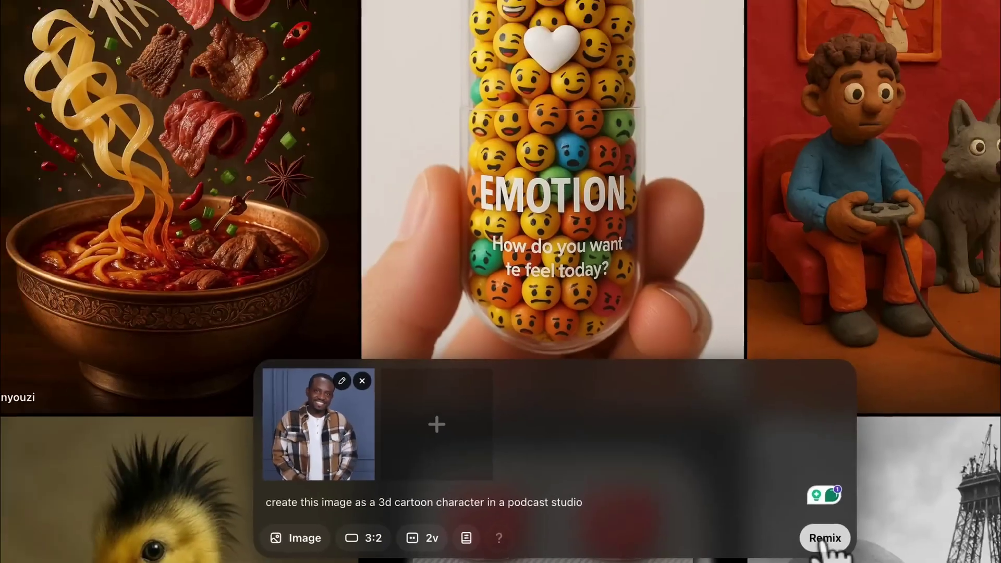
{"action": "left_click", "coordinate": [824, 538]}
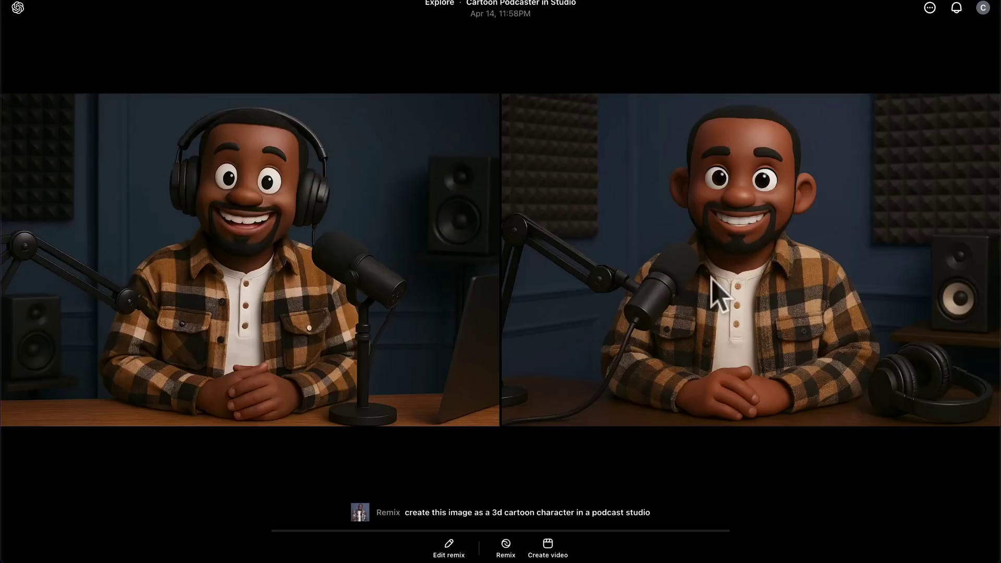
Create a 720p, 5-second video from the second generated image with the prompt "a 3d cartoon character in a podcast studio"
{"action": "left_click", "coordinate": [662, 247]}
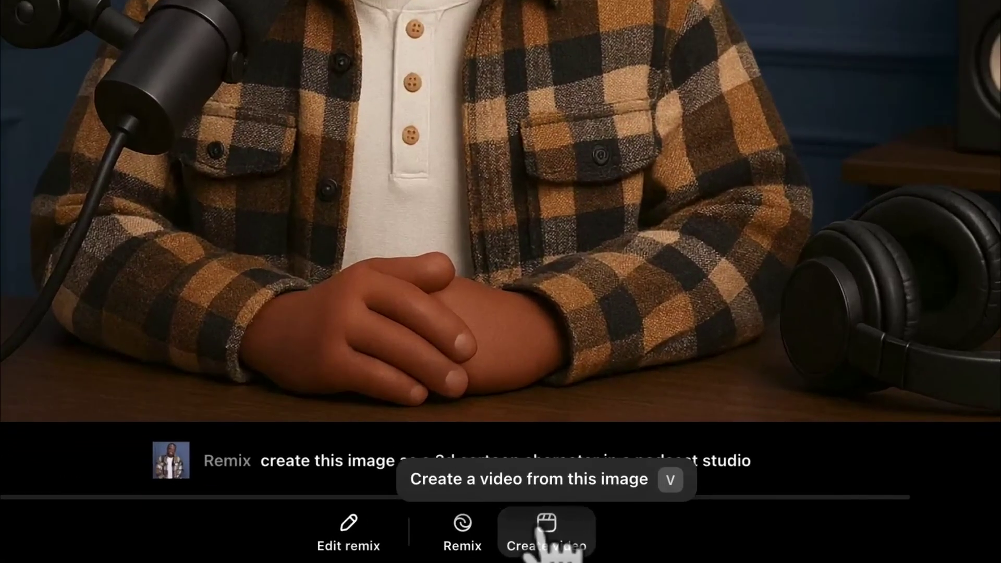
{"action": "left_click", "coordinate": [540, 529]}
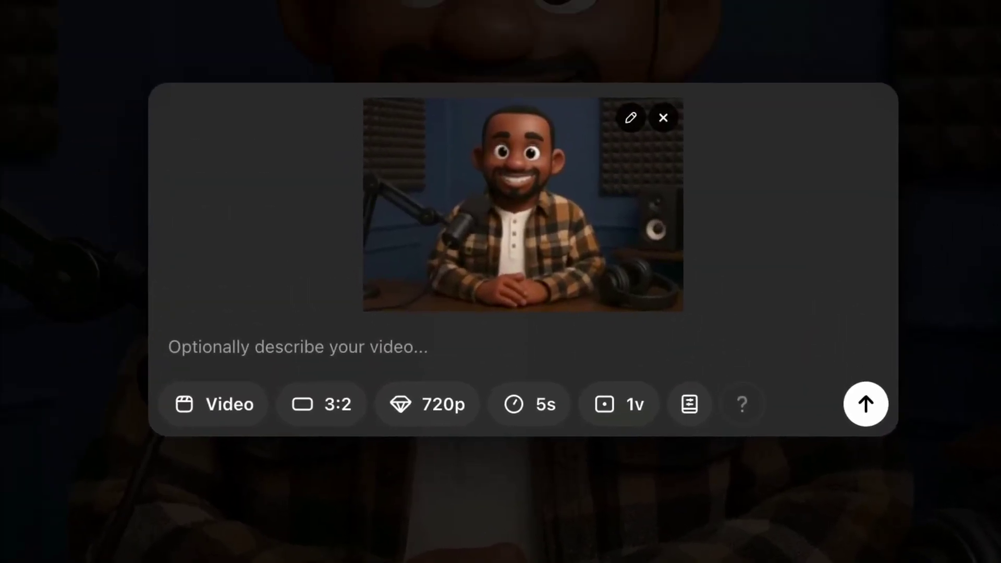
{"action": "left_click", "coordinate": [342, 343]}
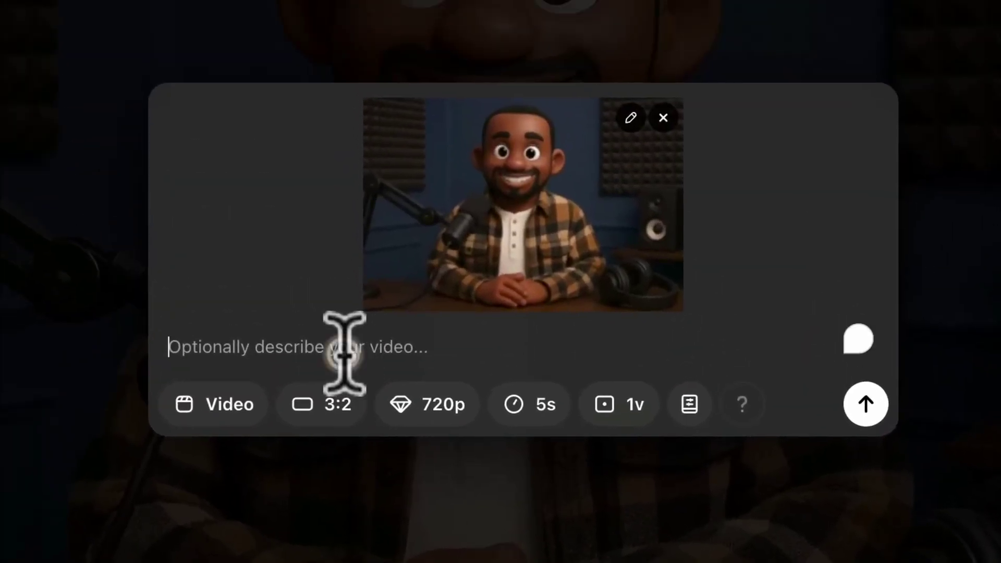
{"action": "type", "text": "a 3"}
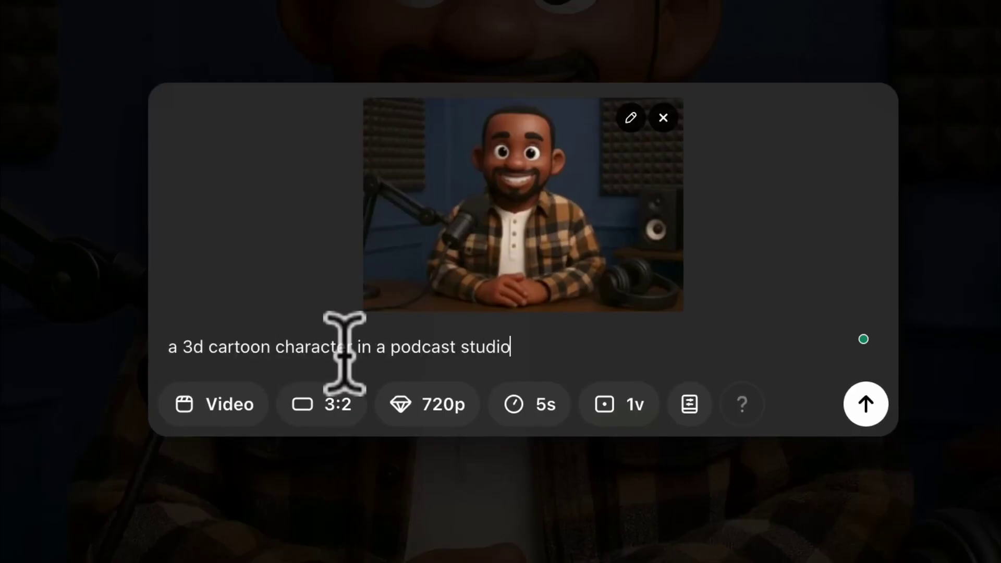
{"action": "left_click", "coordinate": [436, 402]}
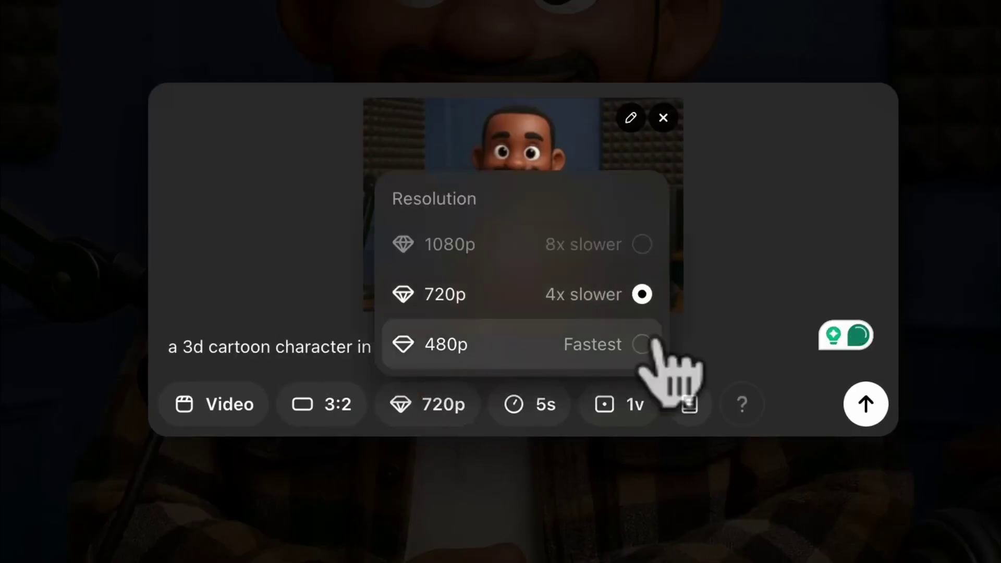
{"action": "left_click", "coordinate": [737, 334]}
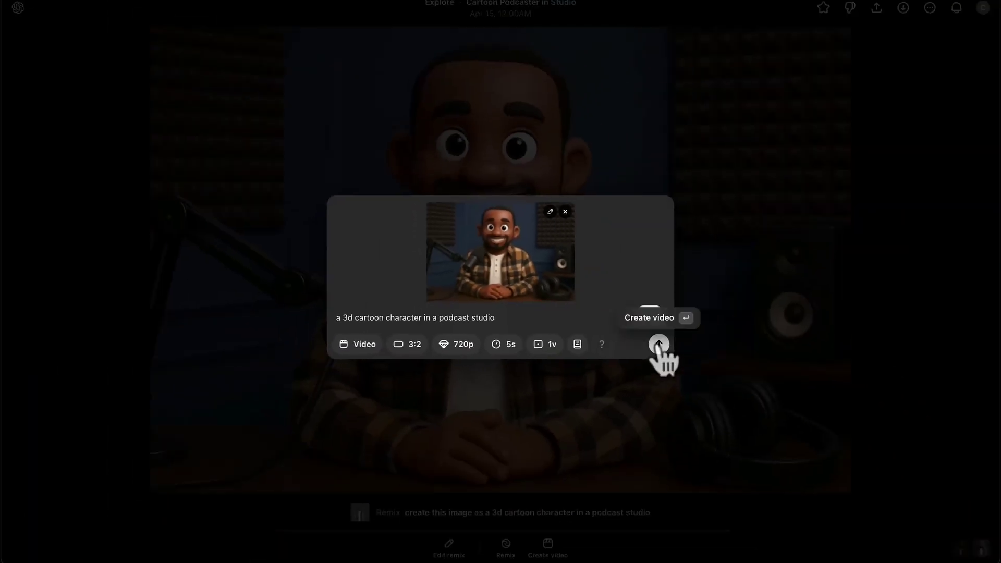
{"action": "left_click", "coordinate": [865, 404]}
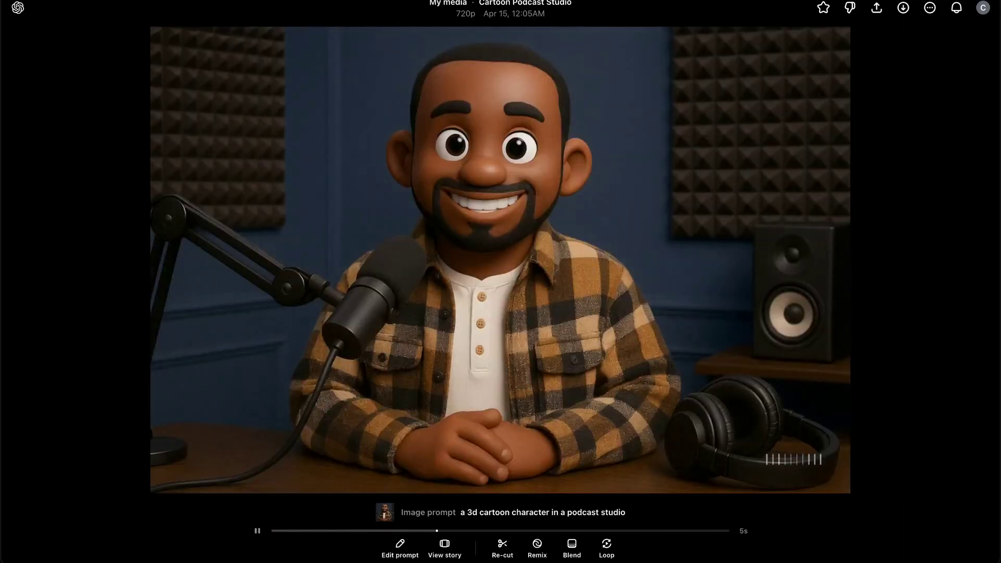
Look through the other generated videos in My media
{"action": "scroll", "coordinate": [915, 94], "scroll_direction": "down", "scroll_amount": 1}
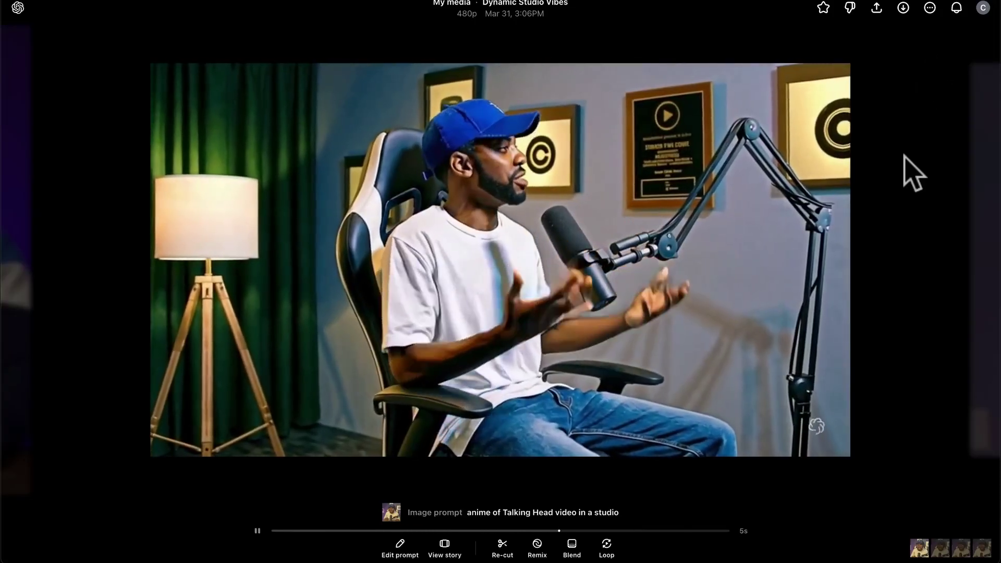
{"action": "left_click", "coordinate": [961, 193]}
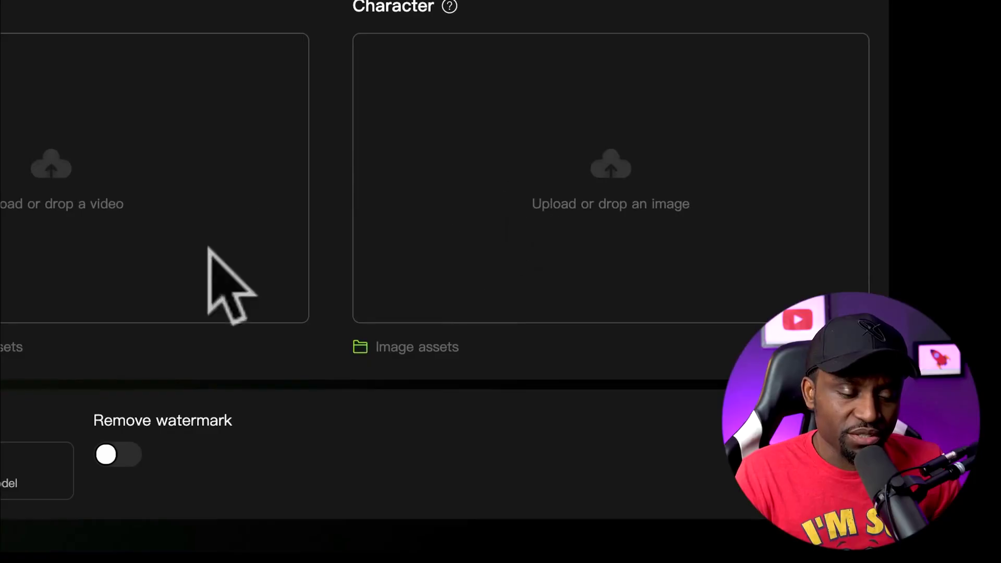
Switch to Viggle and upload the full-body cartoon image with the thumbs-up pose as the character
{"action": "left_click", "coordinate": [478, 157]}
{"action": "left_click", "coordinate": [486, 412]}
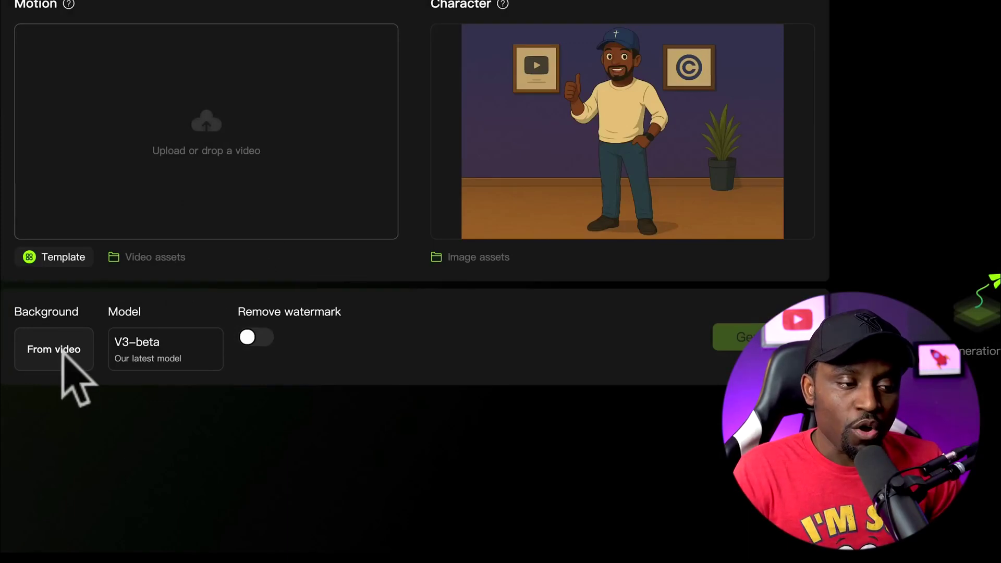
Choose the Kpop motion template "OH MY GOD I'M REALLY THAT GUY" and generate the character video
{"action": "left_click", "coordinate": [67, 258]}
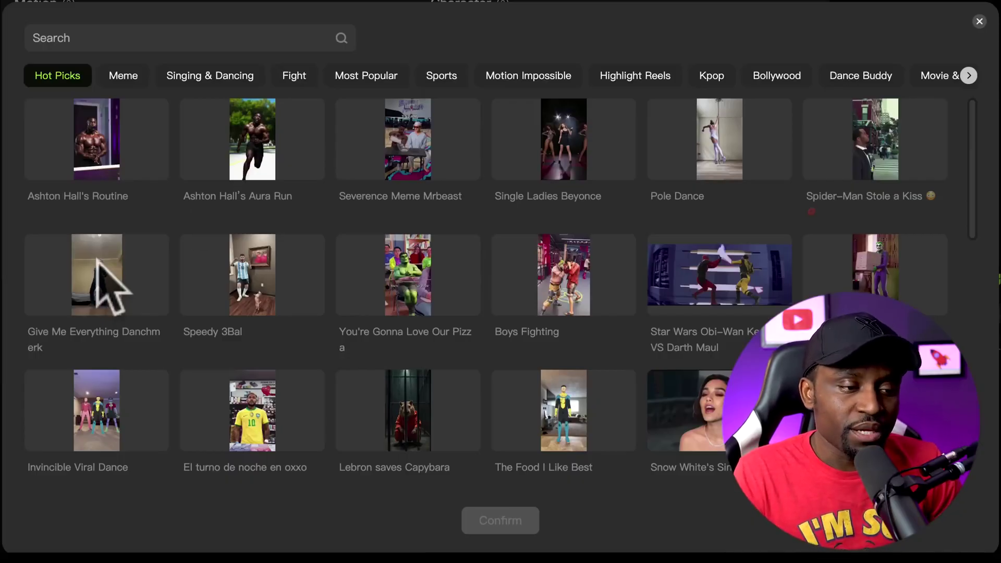
{"action": "left_click", "coordinate": [854, 67]}
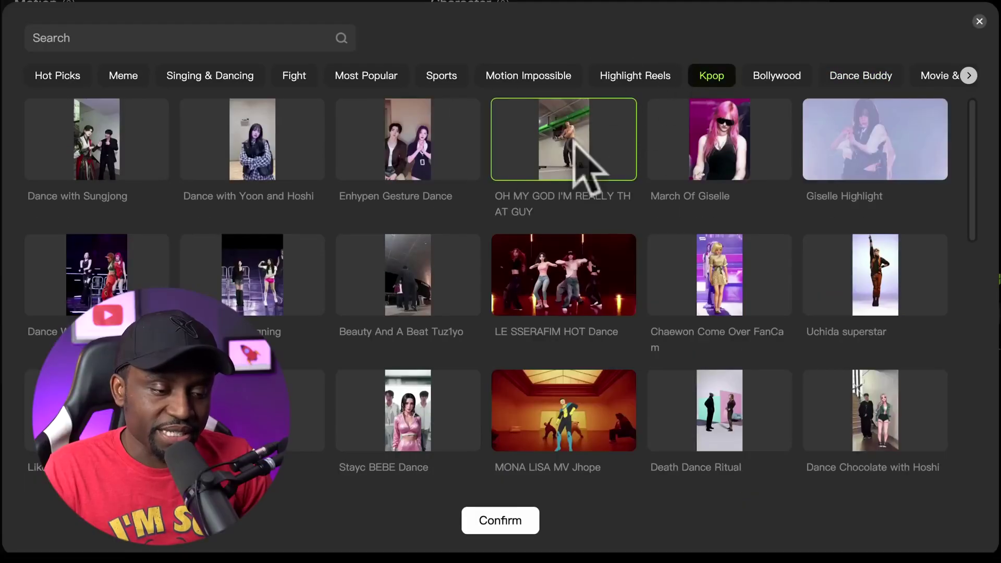
{"action": "left_click", "coordinate": [491, 524]}
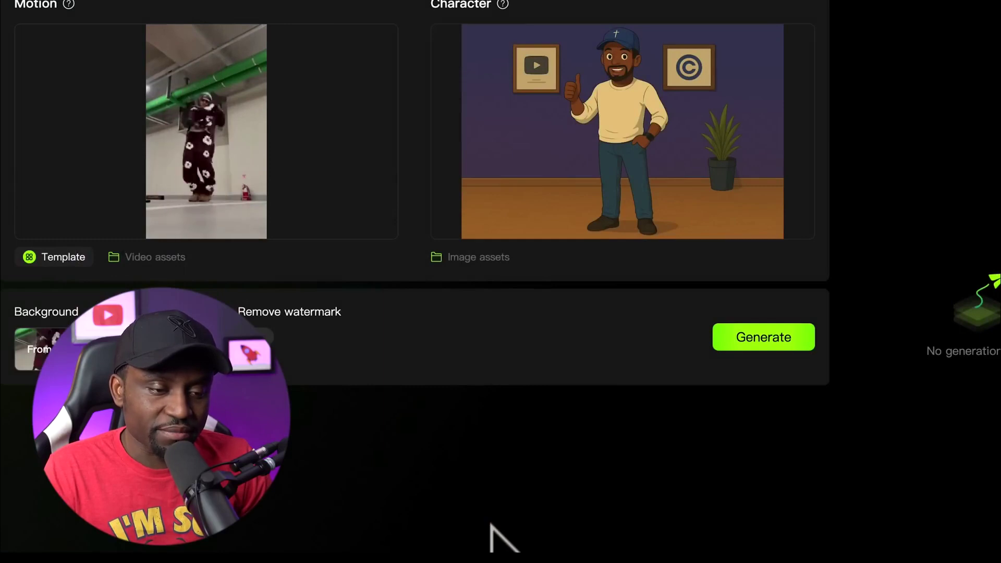
{"action": "left_click", "coordinate": [777, 334]}
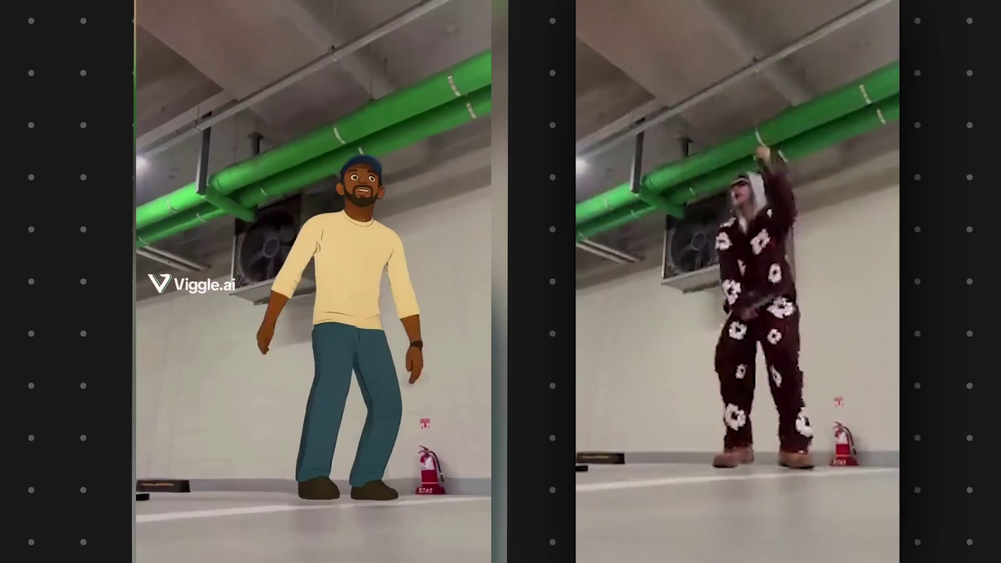
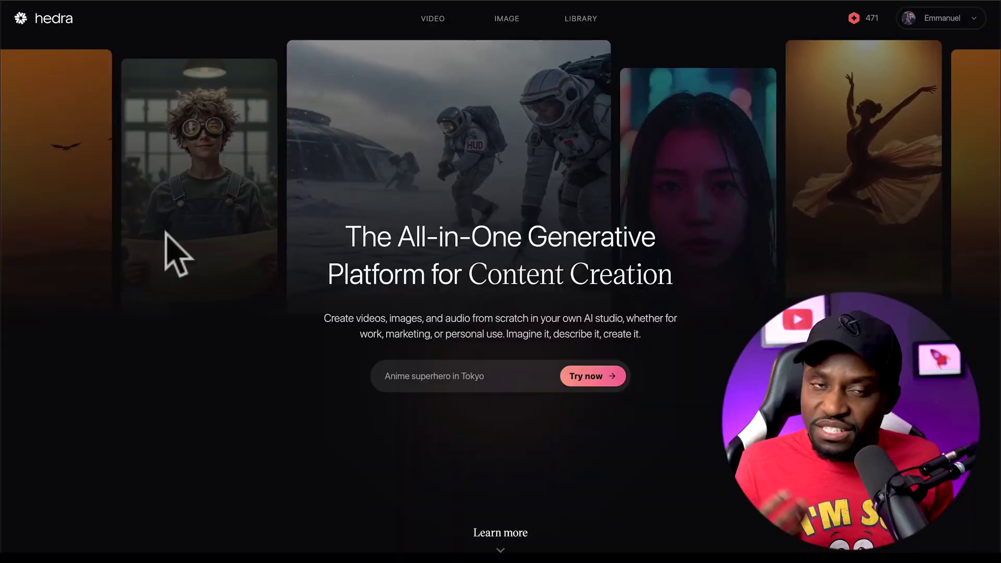
Switch to Hedra, open video creation and upload the Ghibli-style cartoon podcaster image from Downloads as the image frame
{"action": "scroll", "coordinate": [165, 232], "scroll_direction": "down", "scroll_amount": 15}
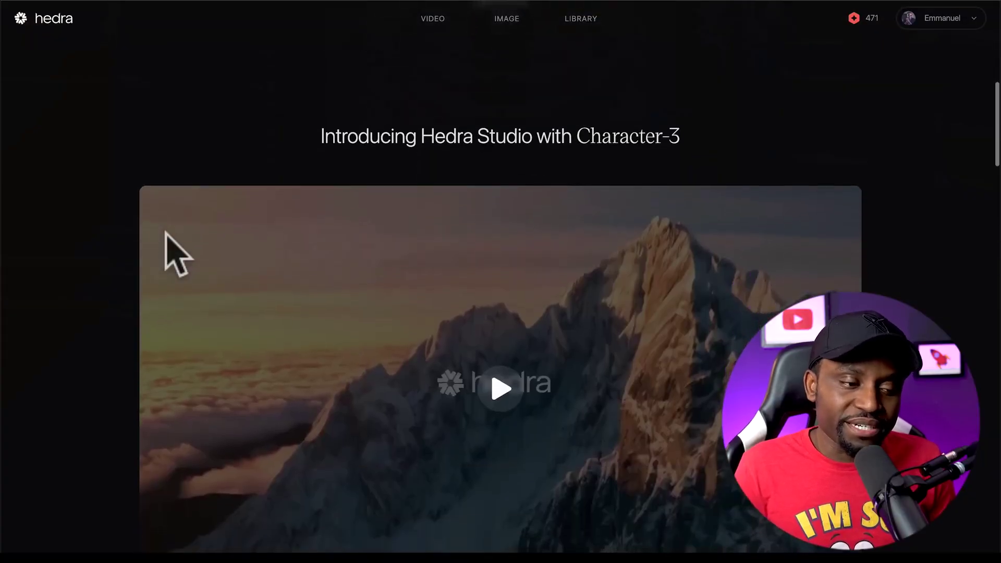
{"action": "scroll", "coordinate": [164, 232], "scroll_direction": "down", "scroll_amount": 15}
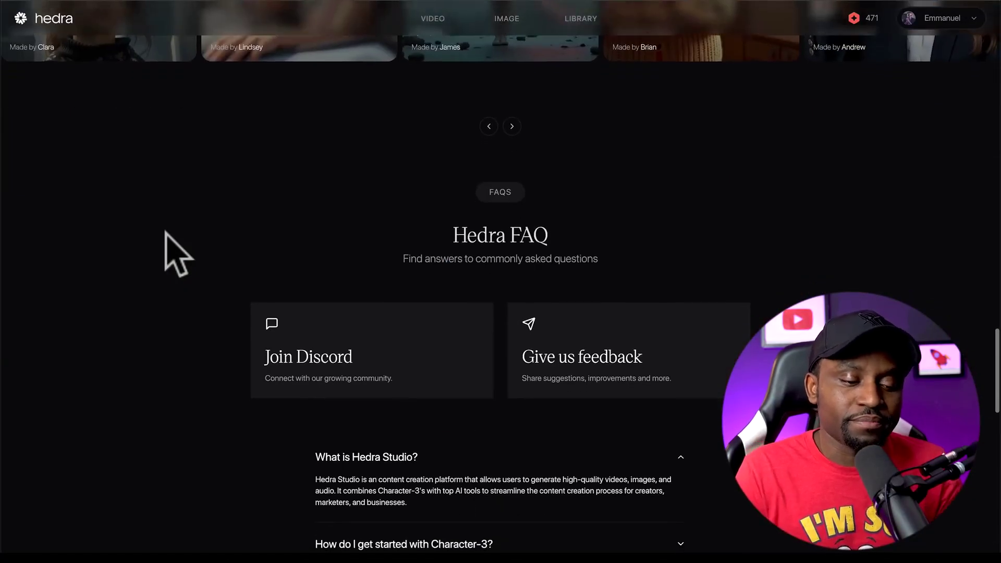
{"action": "scroll", "coordinate": [165, 232], "scroll_direction": "down", "scroll_amount": 15}
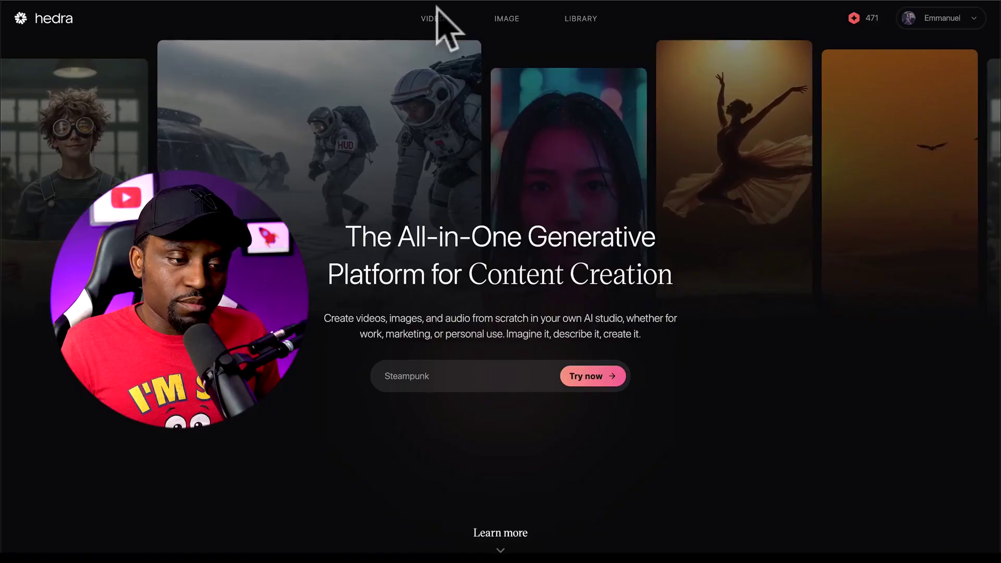
{"action": "left_click", "coordinate": [433, 20]}
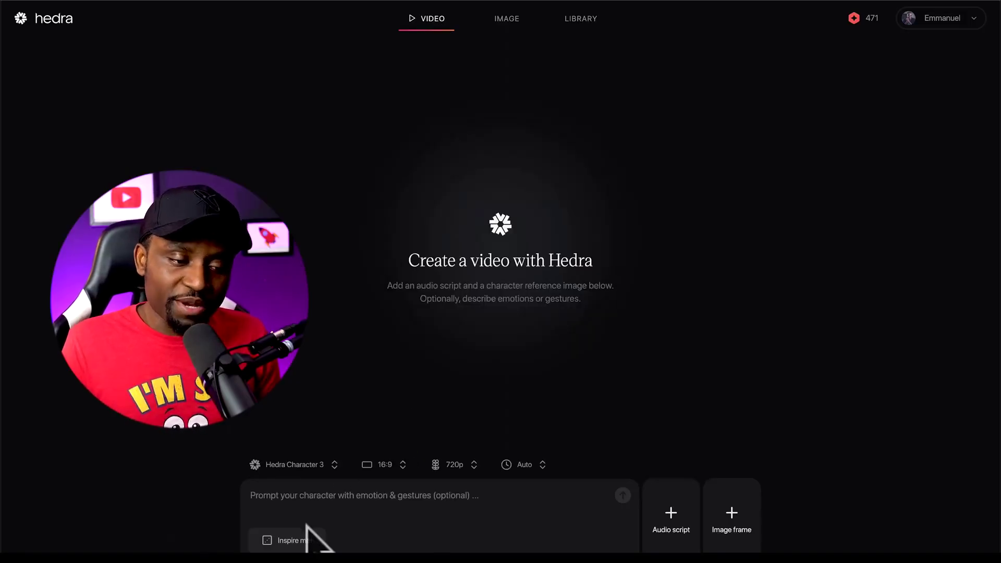
{"action": "left_click", "coordinate": [729, 509]}
{"action": "left_click", "coordinate": [740, 455]}
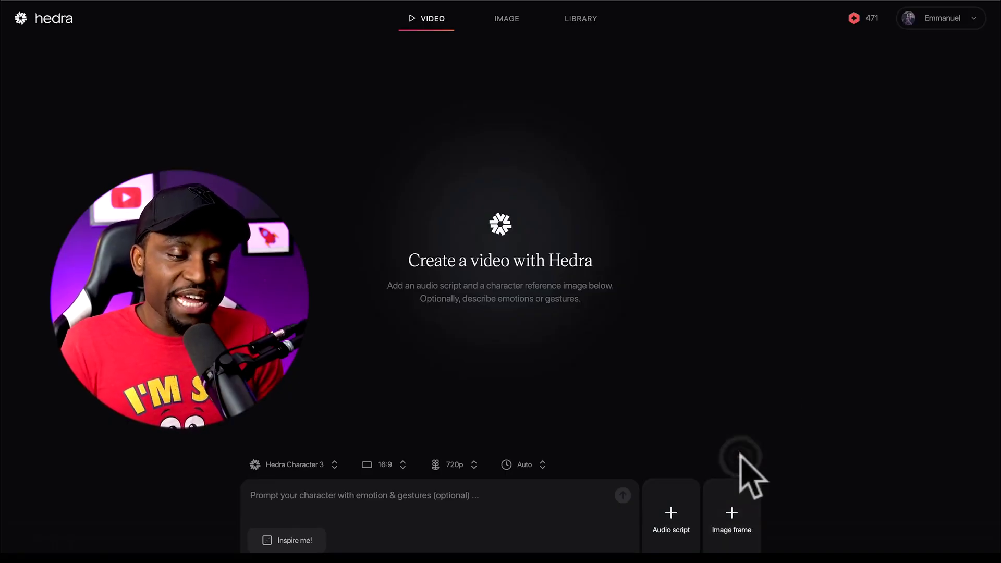
{"action": "double_click", "coordinate": [544, 198]}
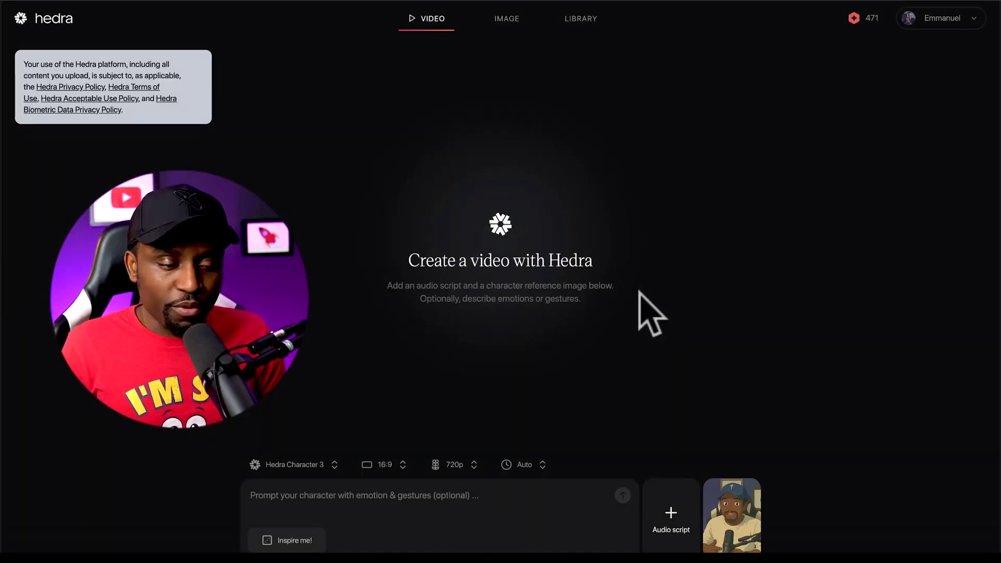
Upload the ElevenLabs MP3 file from Downloads as the audio script
{"action": "left_click", "coordinate": [668, 500]}
{"action": "left_click", "coordinate": [685, 459]}
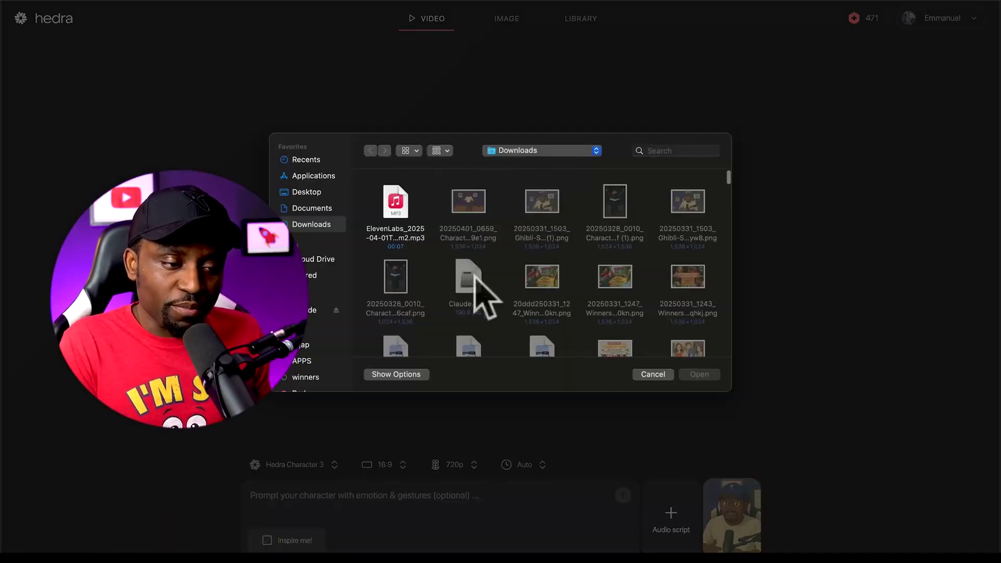
{"action": "double_click", "coordinate": [397, 212]}
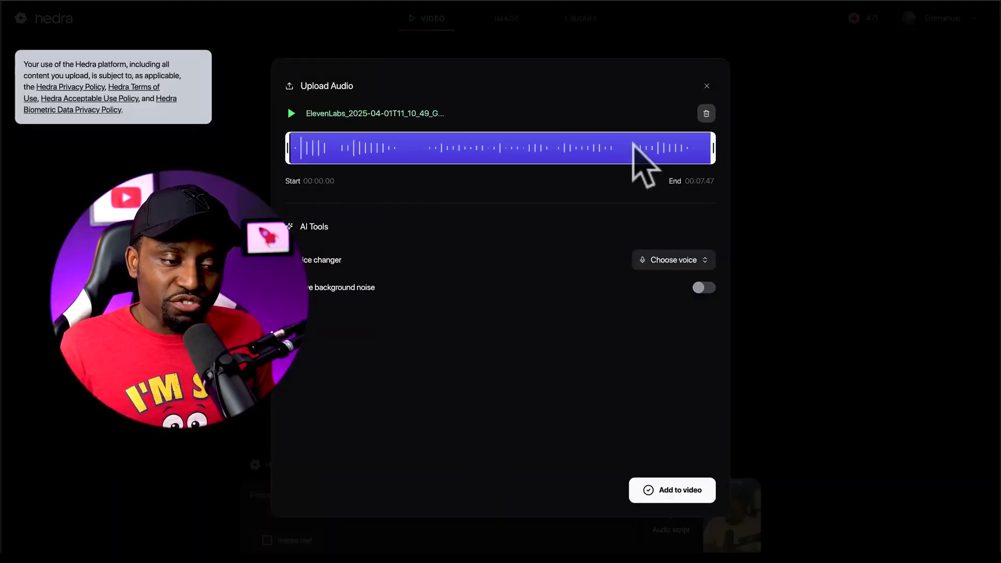
Trim the audio clip's end to 00:07.42, look at the voice changer options and add the audio to the video
{"action": "left_click_drag", "start_coordinate": [711, 145], "coordinate": [587, 162]}
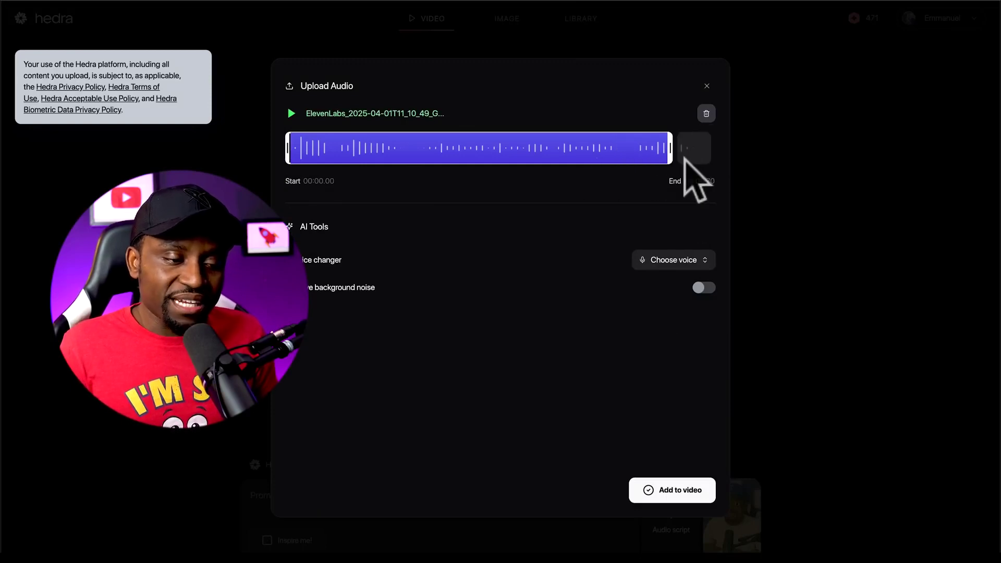
{"action": "left_click_drag", "start_coordinate": [712, 149], "coordinate": [713, 148]}
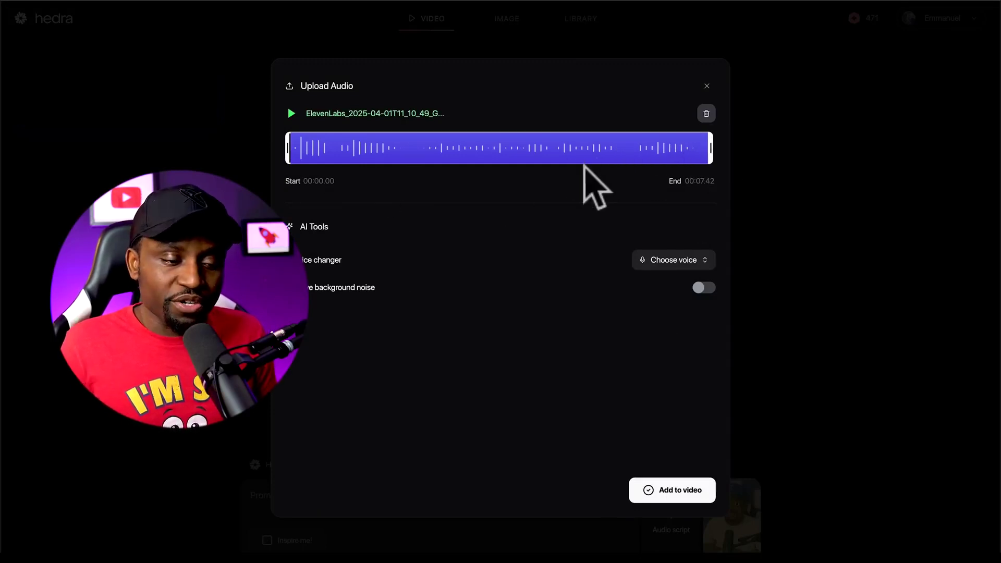
{"action": "left_click", "coordinate": [701, 258]}
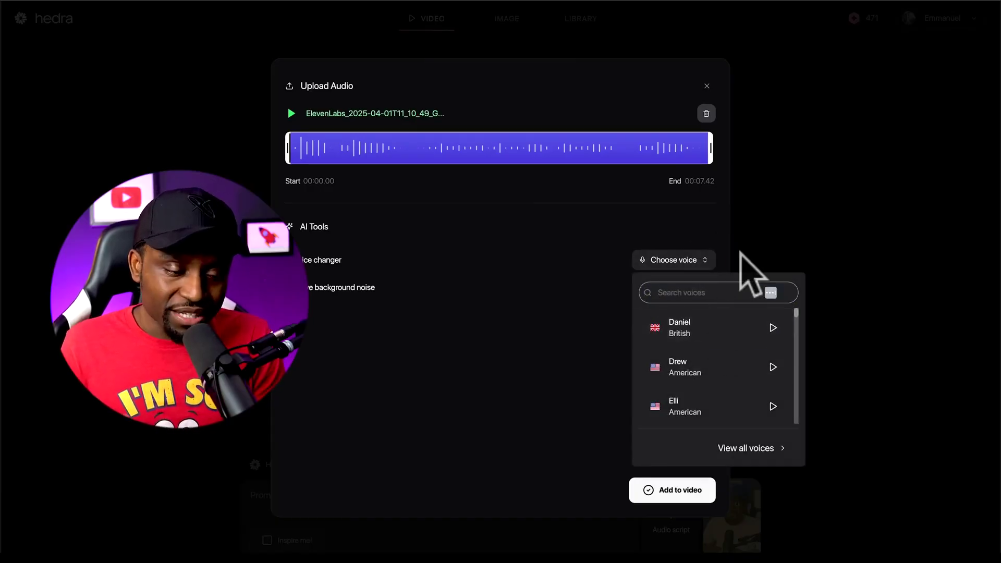
{"action": "left_click", "coordinate": [725, 256]}
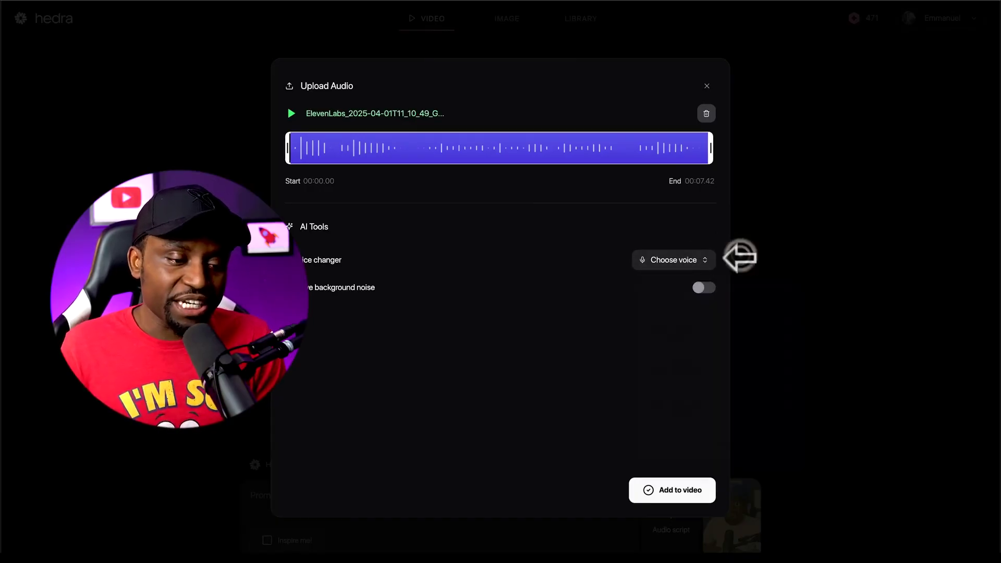
{"action": "left_click", "coordinate": [666, 491]}
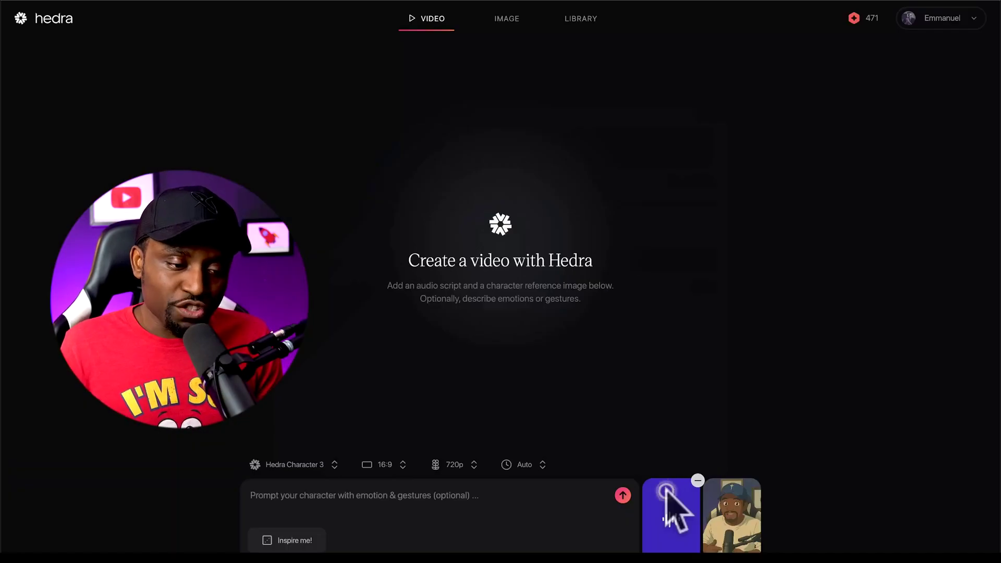
Enter the character prompt "talking head video with hand gestures."
{"action": "left_click", "coordinate": [462, 494]}
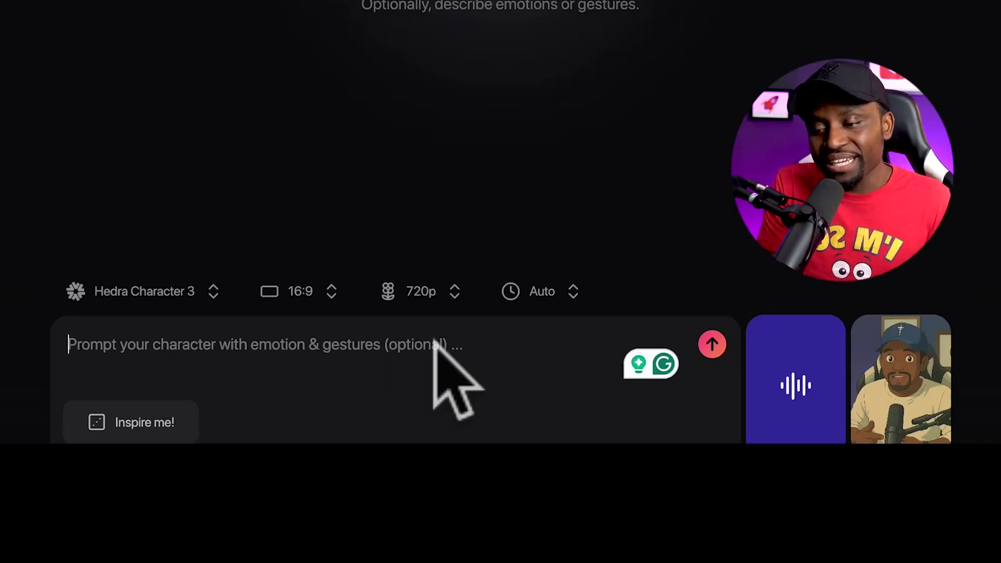
{"action": "type", "text": "talking head video with hand"}
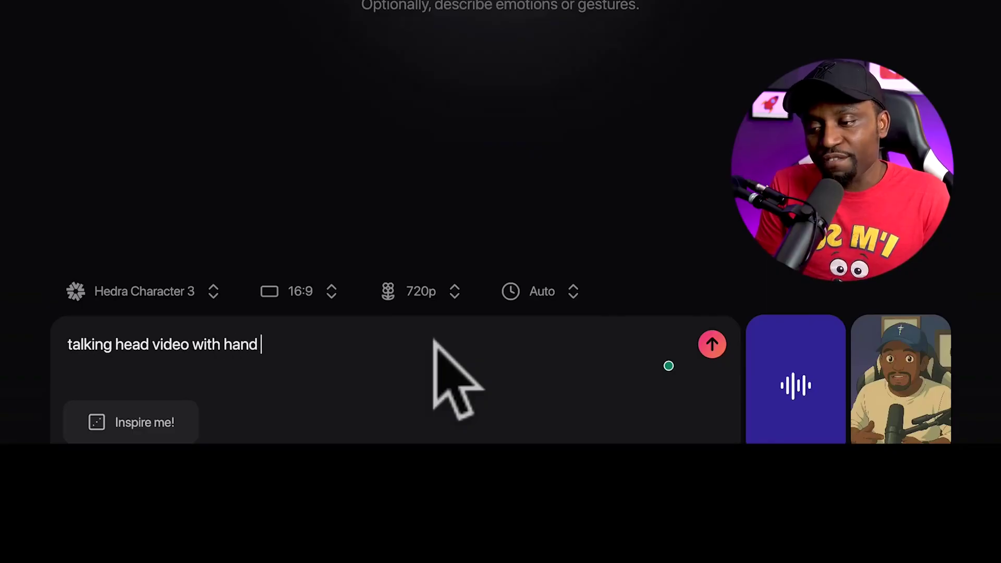
{"action": "type", "text": "."}
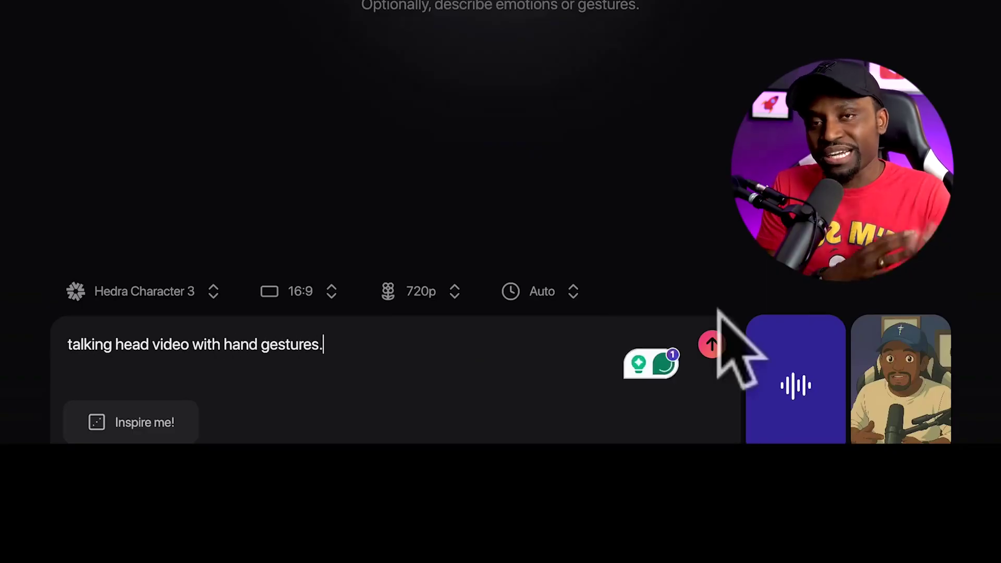
Check the model, aspect ratio, resolution and duration options, keeping Hedra Character 3, 16:9, 720p and Auto, and generate the video
{"action": "left_click", "coordinate": [190, 287]}
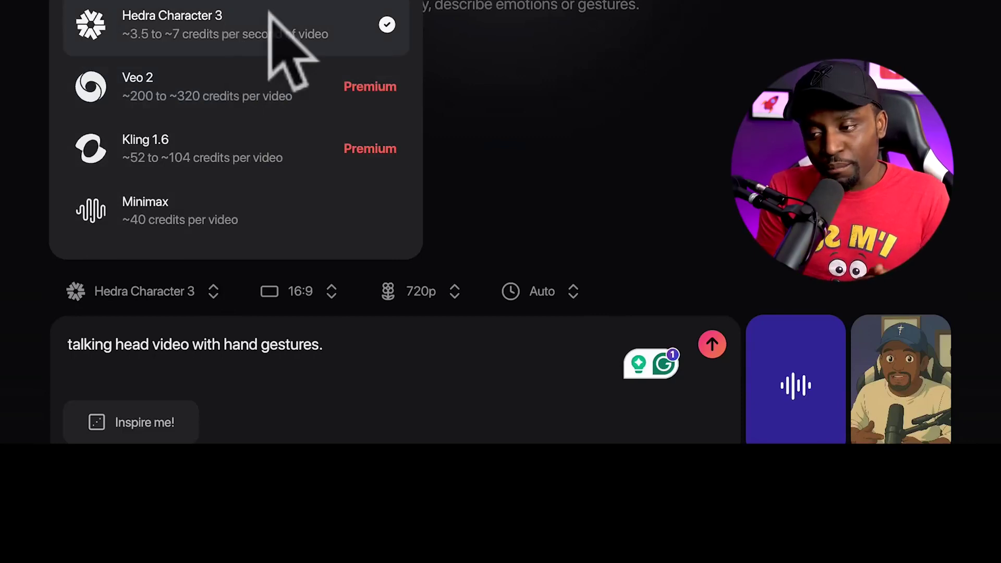
{"action": "left_click", "coordinate": [610, 101]}
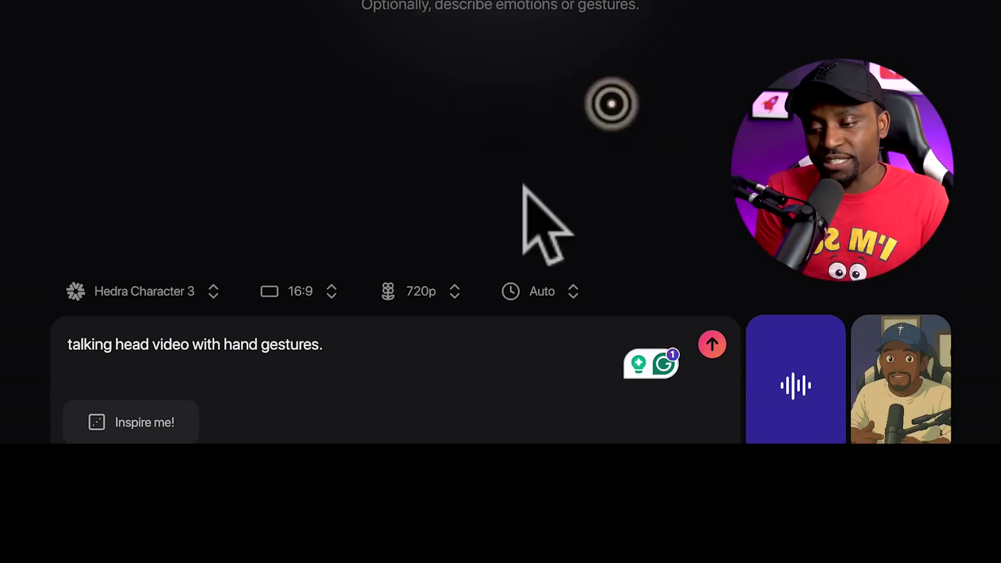
{"action": "left_click", "coordinate": [331, 280]}
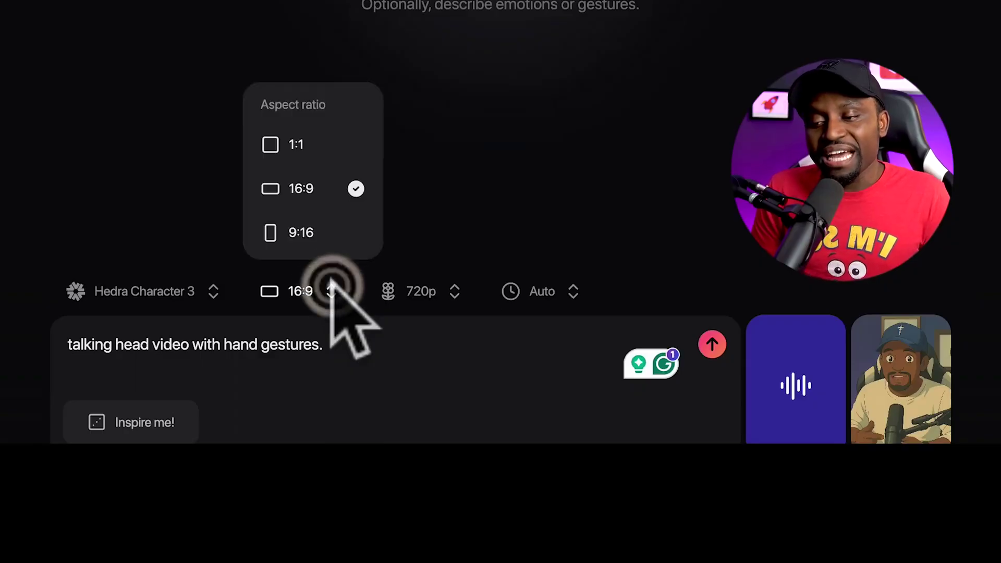
{"action": "left_click", "coordinate": [460, 180]}
{"action": "left_click", "coordinate": [431, 271]}
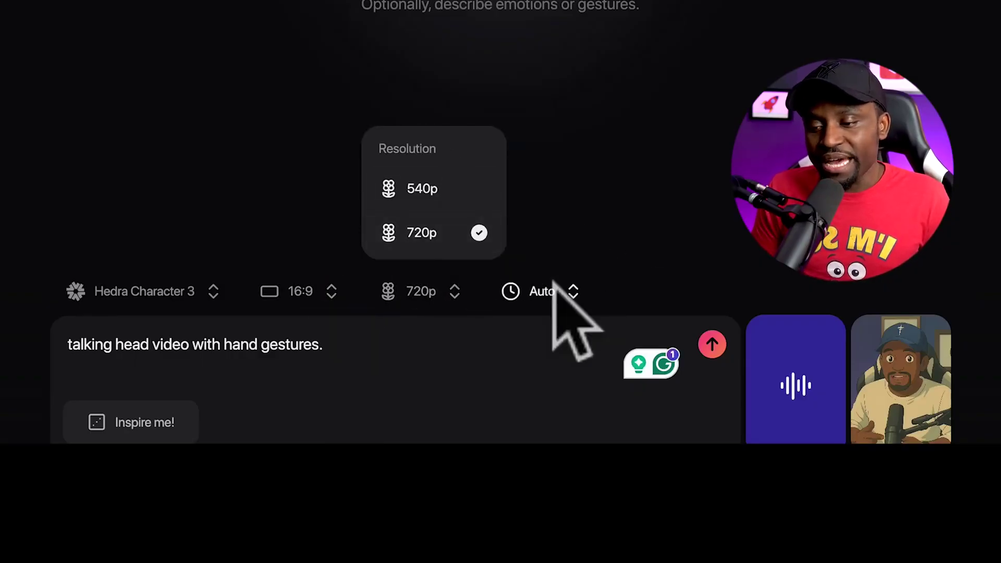
{"action": "left_click", "coordinate": [573, 290]}
{"action": "left_click", "coordinate": [574, 289]}
{"action": "left_click", "coordinate": [705, 182]}
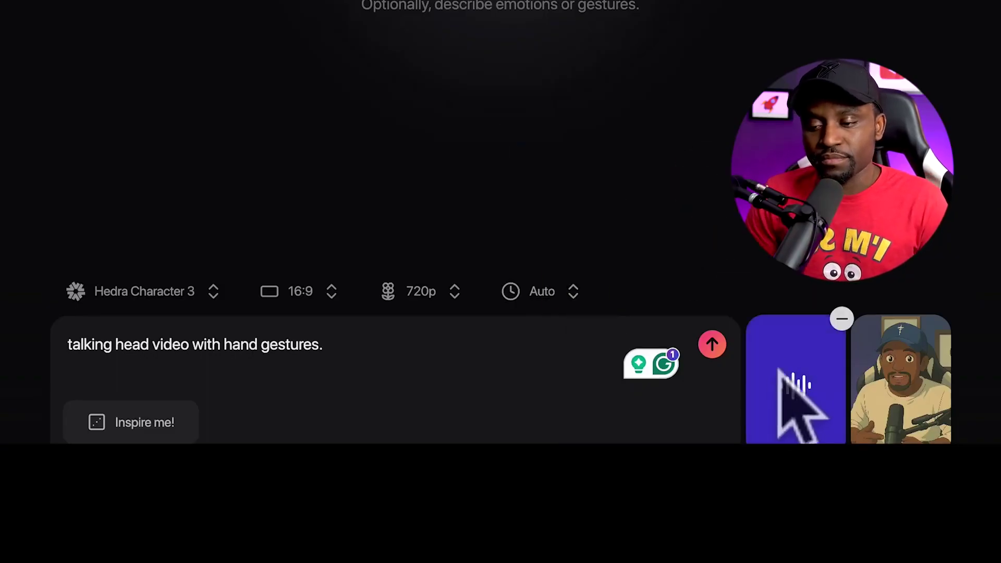
{"action": "left_click", "coordinate": [711, 343]}
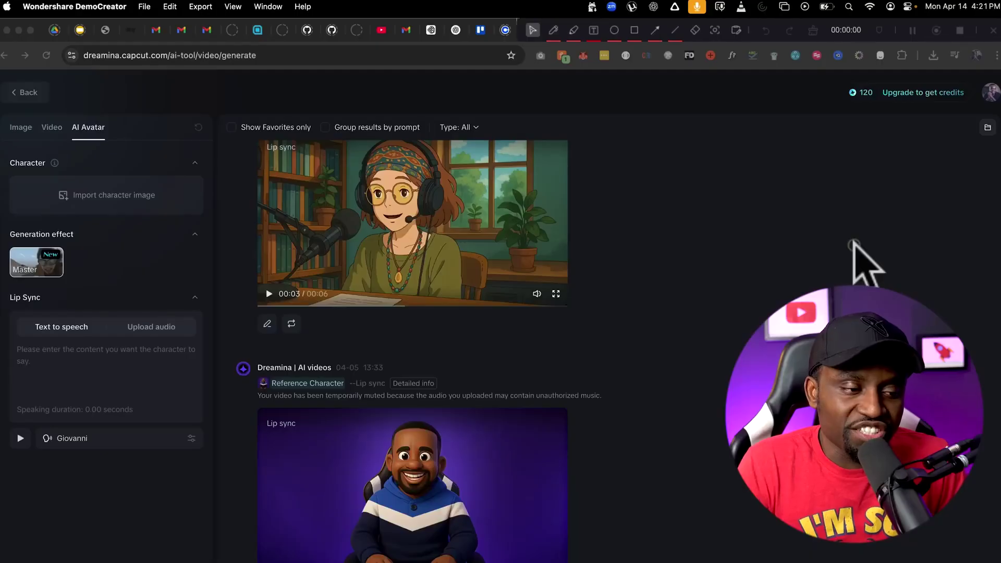
Switch to Dreamina's AI Avatar tool and upload the 3D cartoon podcaster image with the ON AIR sign as the character
{"action": "left_click", "coordinate": [492, 203]}
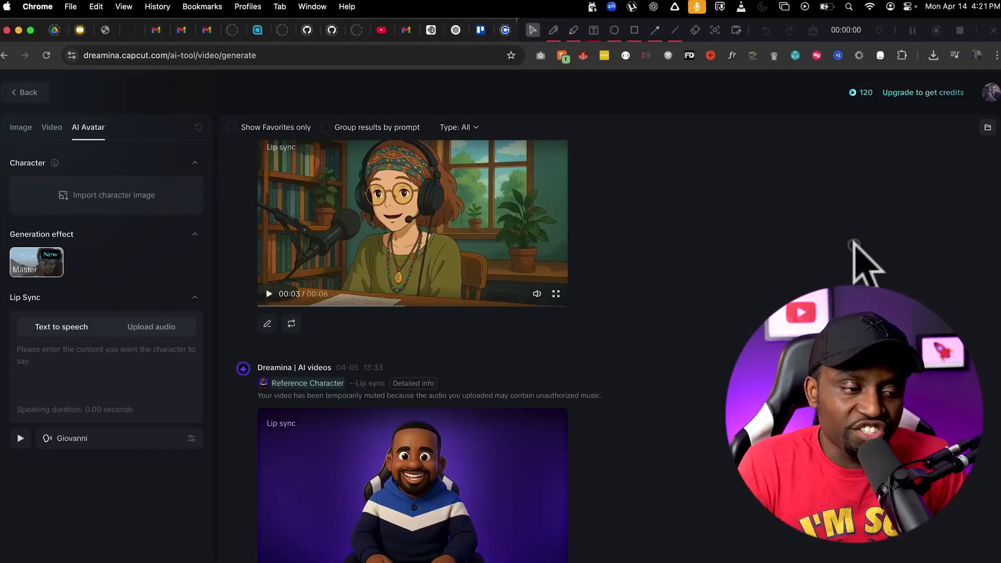
{"action": "left_click", "coordinate": [111, 197]}
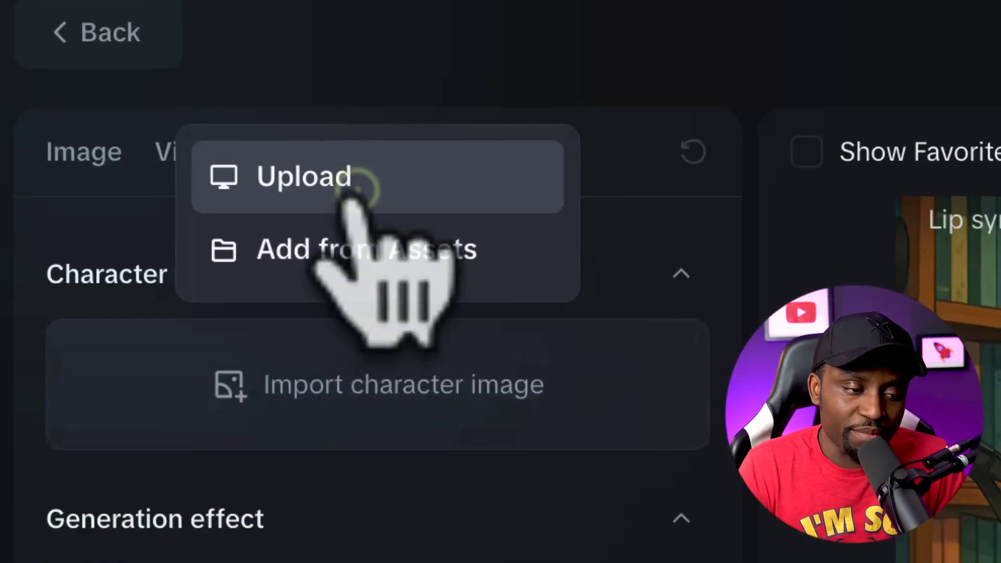
{"action": "left_click", "coordinate": [100, 137]}
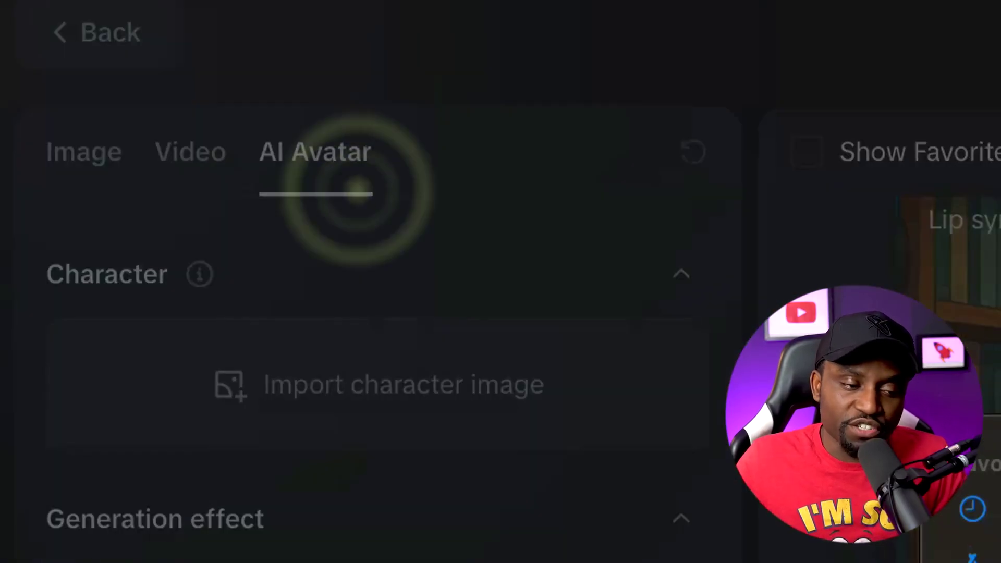
{"action": "double_click", "coordinate": [706, 266]}
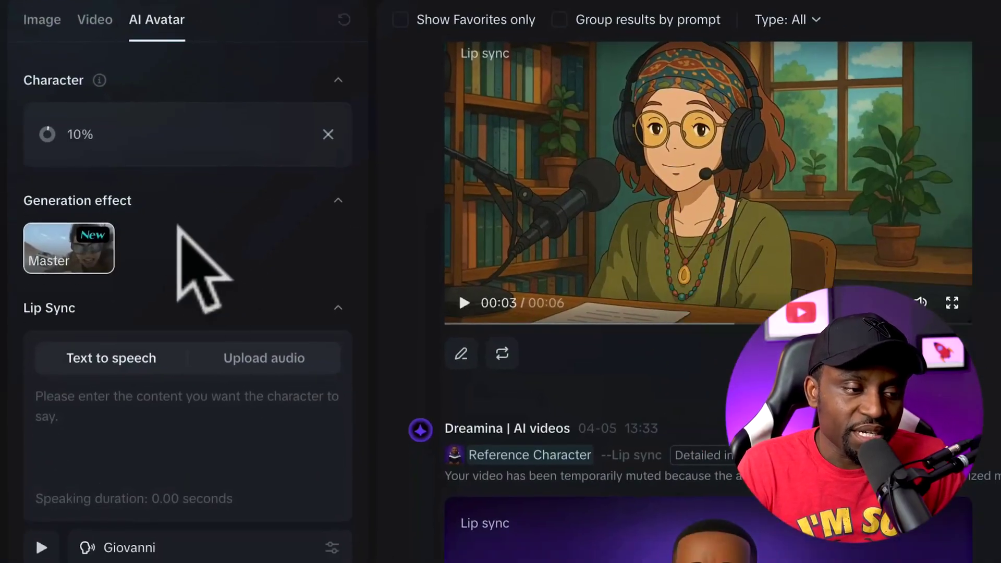
Choose the Master generation effect, set lip sync to uploaded audio and open the audio file selection
{"action": "left_click", "coordinate": [72, 244]}
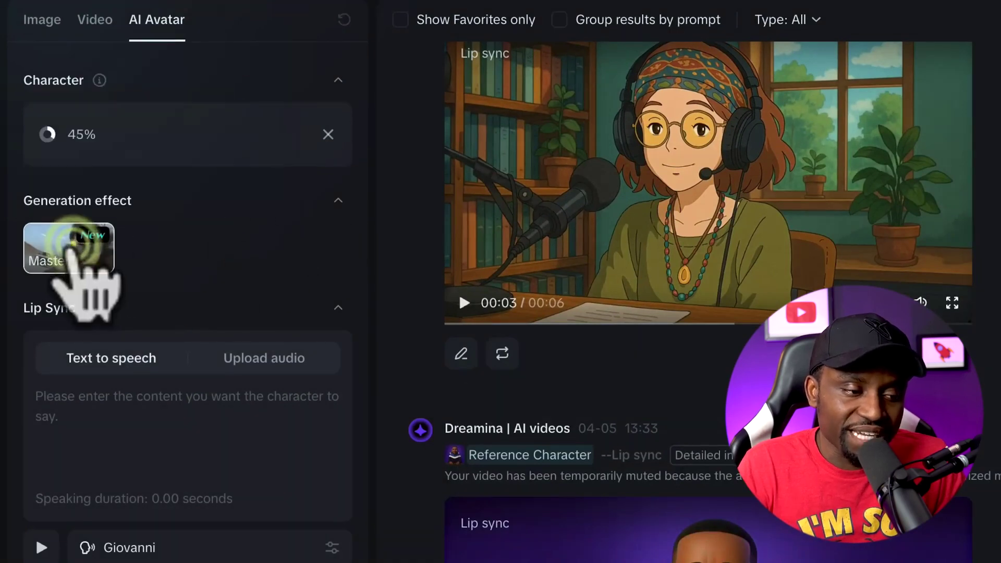
{"action": "mouse_move", "coordinate": [68, 247]}
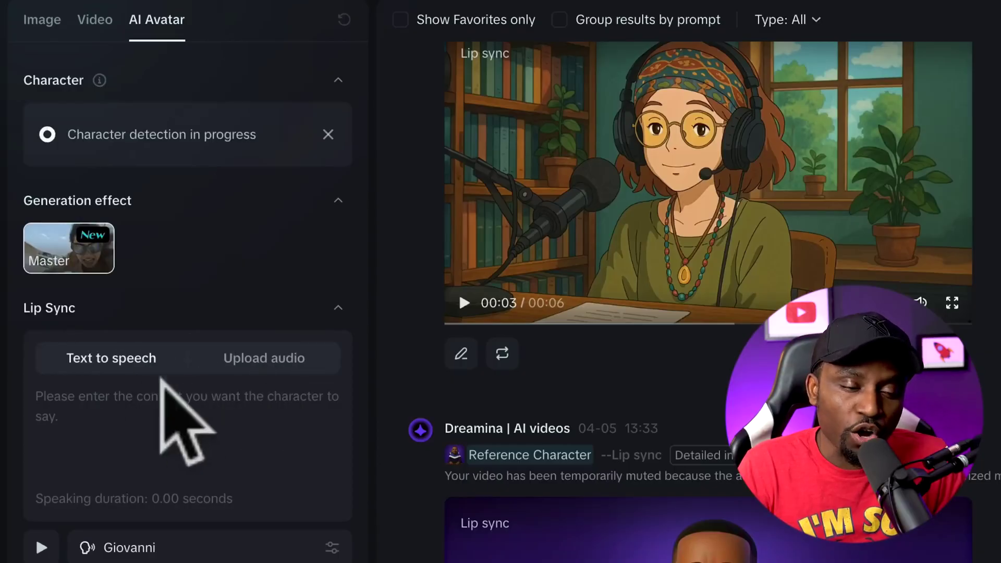
{"action": "left_click", "coordinate": [265, 358]}
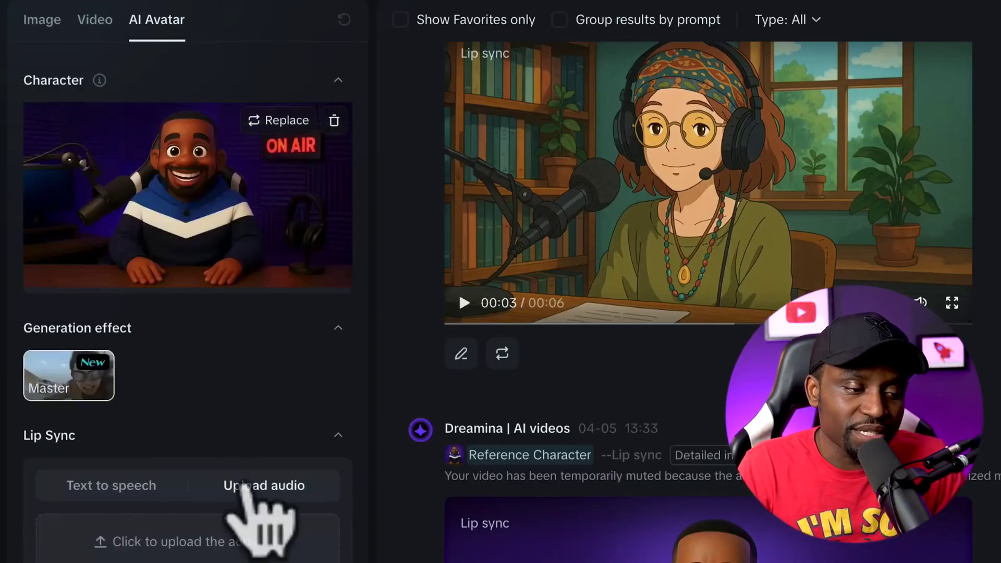
{"action": "left_click", "coordinate": [201, 537]}
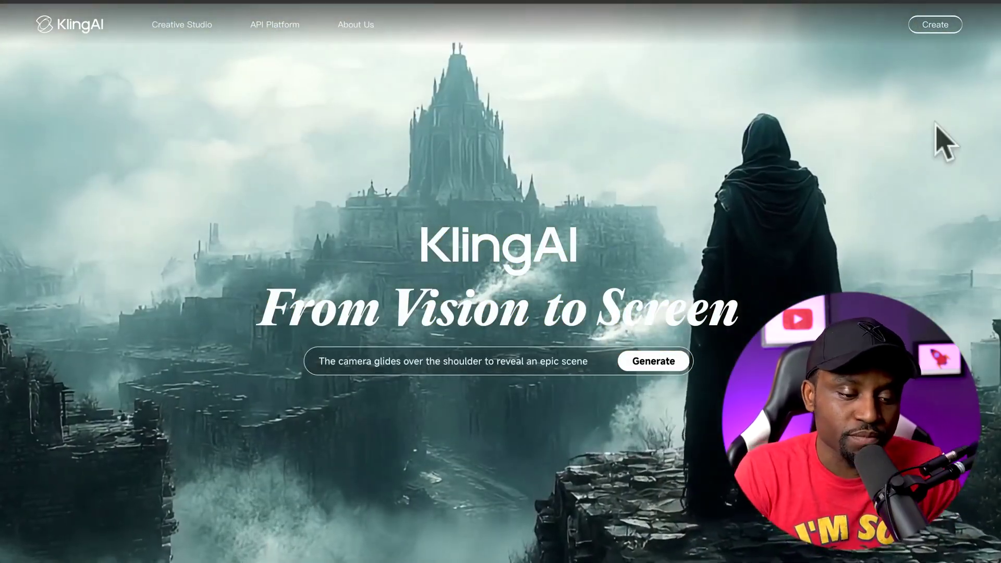
Switch to Kling AI, open video generation and add the 3D podcaster image with the ON AIR sign as the start frame
{"action": "left_click", "coordinate": [935, 25]}
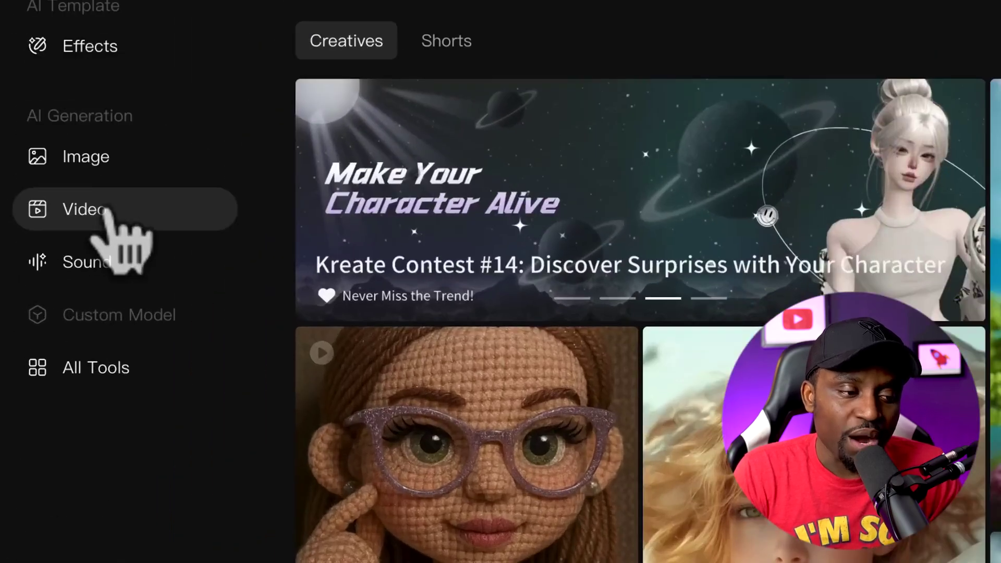
{"action": "left_click", "coordinate": [107, 210]}
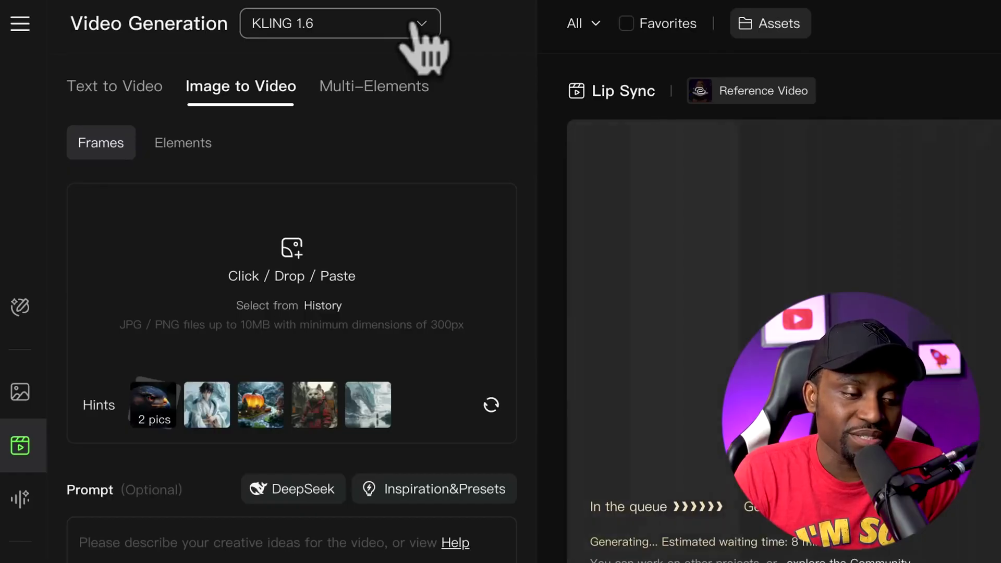
{"action": "left_click", "coordinate": [245, 244]}
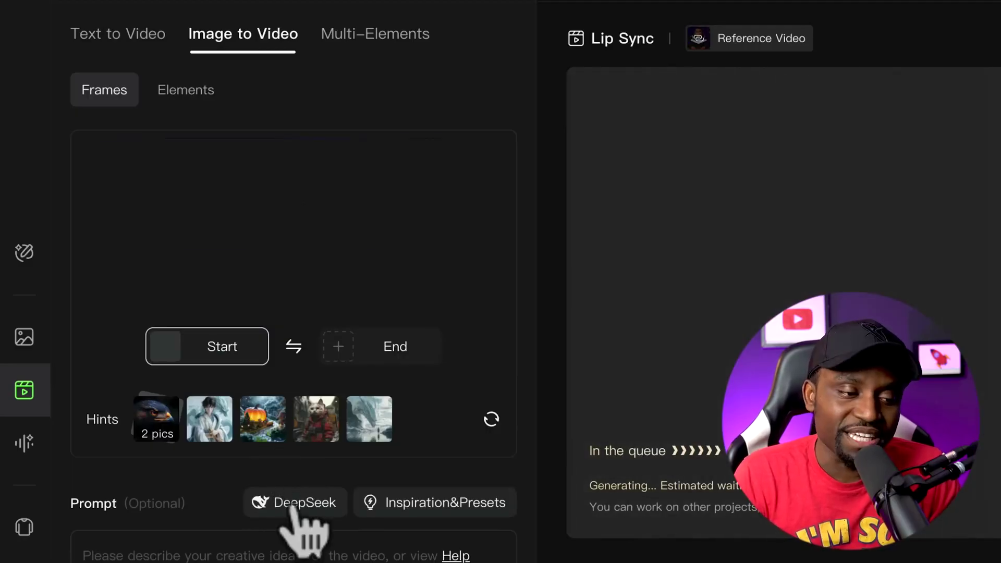
Copy the DeepSeek description of the lively 3D character, up to "smiling brightly with expressive hand gestures,", into the video prompt
{"action": "left_click", "coordinate": [295, 503]}
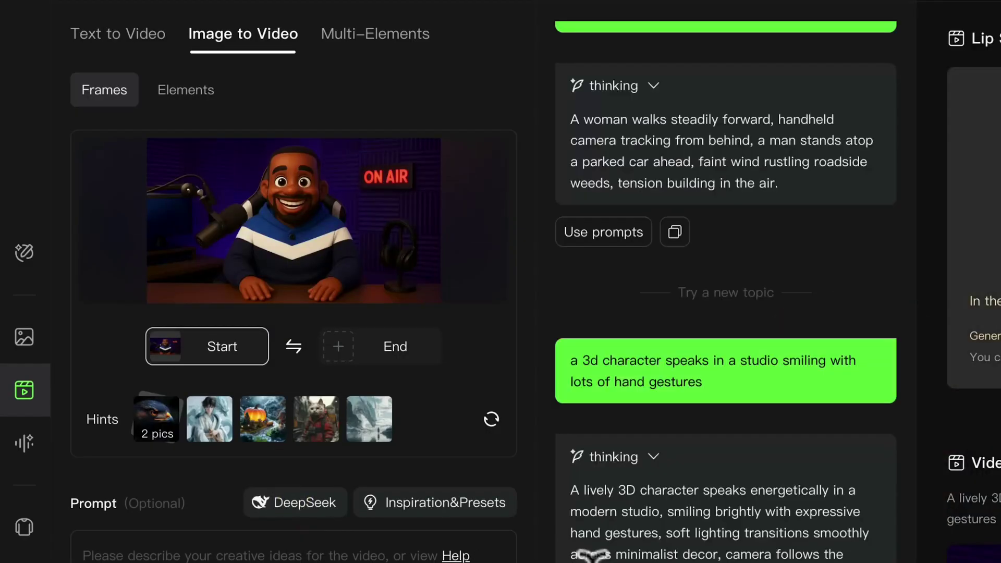
{"action": "left_click_drag", "start_coordinate": [565, 350], "coordinate": [727, 375]}
{"action": "scroll", "coordinate": [648, 458], "scroll_direction": "down", "scroll_amount": 1}
{"action": "left_click_drag", "start_coordinate": [569, 449], "coordinate": [721, 537]}
{"action": "left_click", "coordinate": [740, 503]}
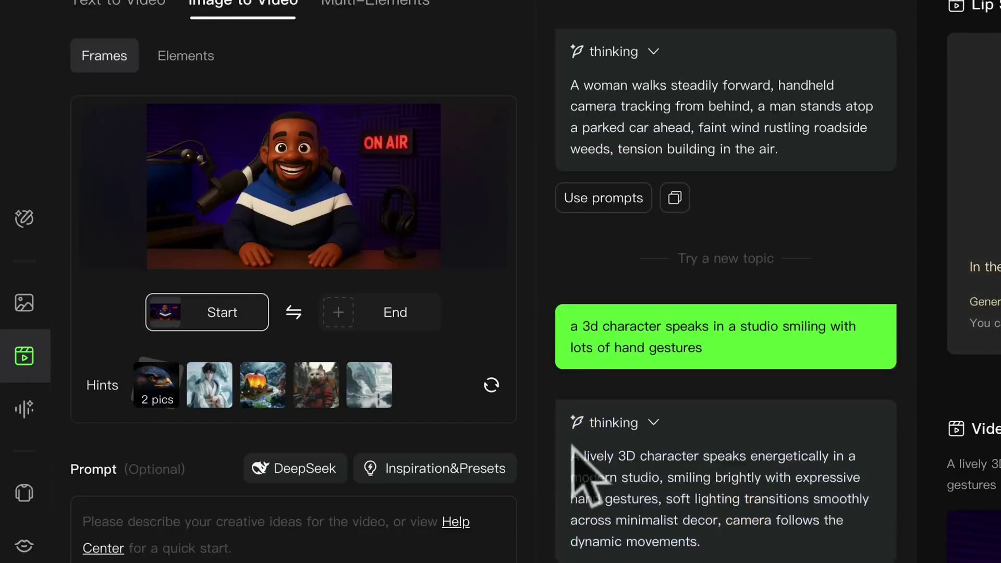
{"action": "left_click_drag", "start_coordinate": [573, 454], "coordinate": [659, 498]}
{"action": "key", "text": "ctrl+c"}
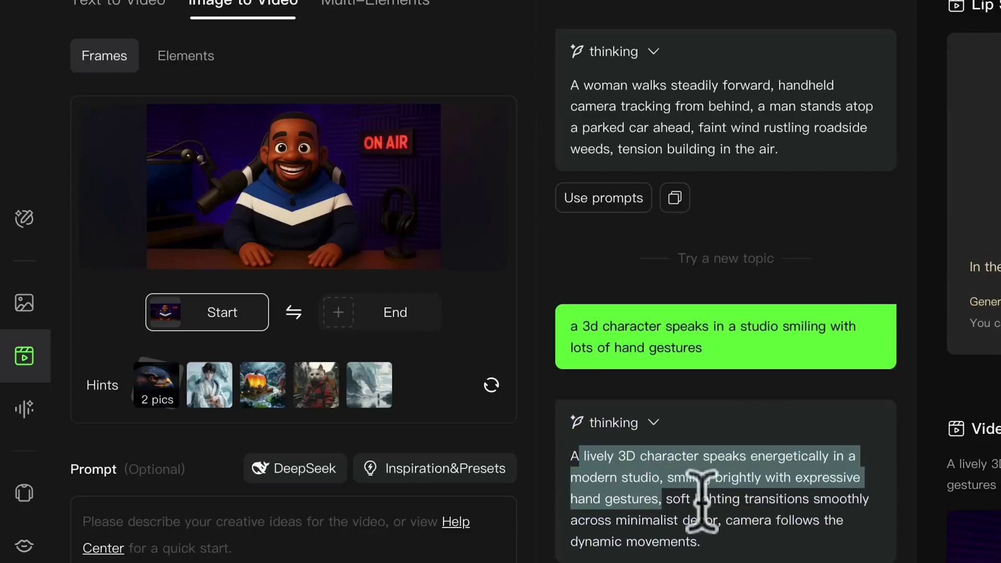
{"action": "left_click", "coordinate": [341, 529]}
{"action": "type", "text": "a"}
{"action": "key", "text": "ctrl+v"}
{"action": "scroll", "coordinate": [335, 496], "scroll_direction": "down", "scroll_amount": 5}
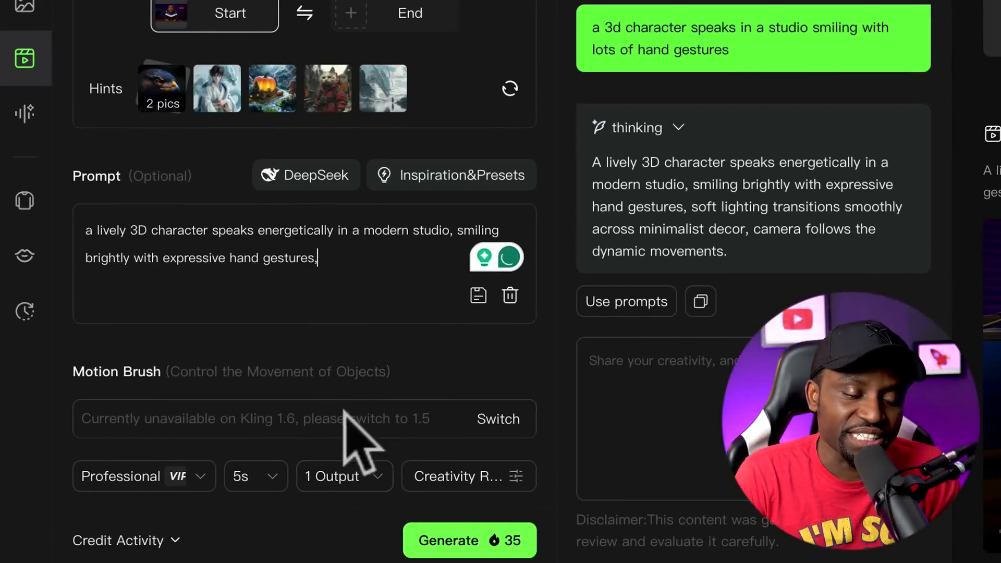
Set the video duration to 10s and generate the video
{"action": "left_click", "coordinate": [268, 476]}
{"action": "left_click", "coordinate": [257, 421]}
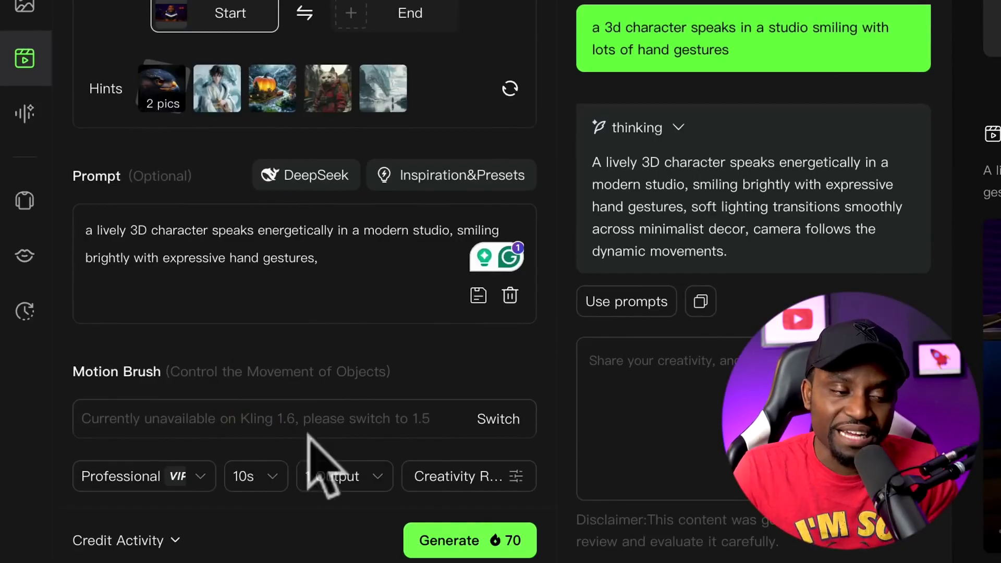
{"action": "left_click", "coordinate": [456, 542]}
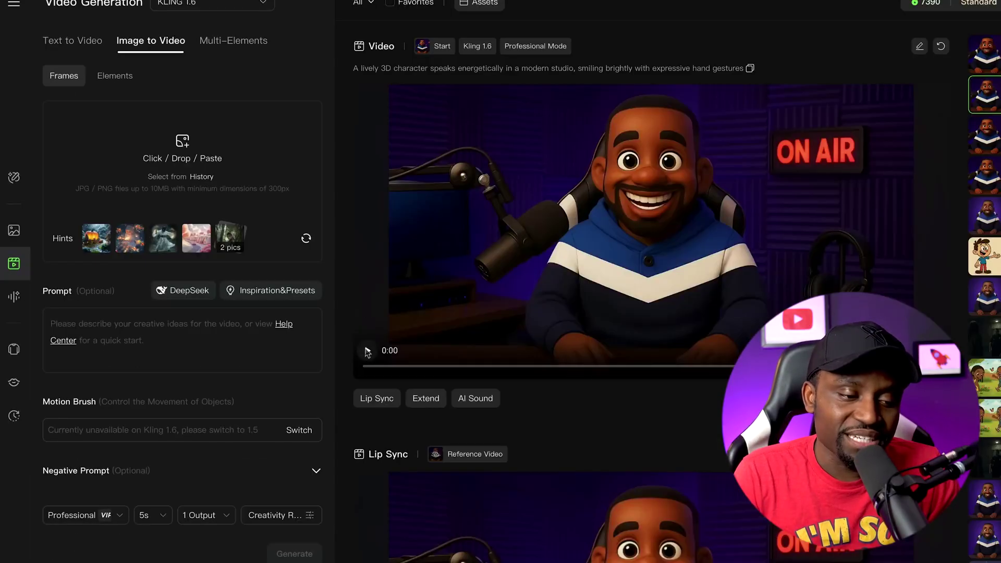
Play the generated 3D podcaster video and open it for Lip Sync
{"action": "left_click", "coordinate": [366, 352]}
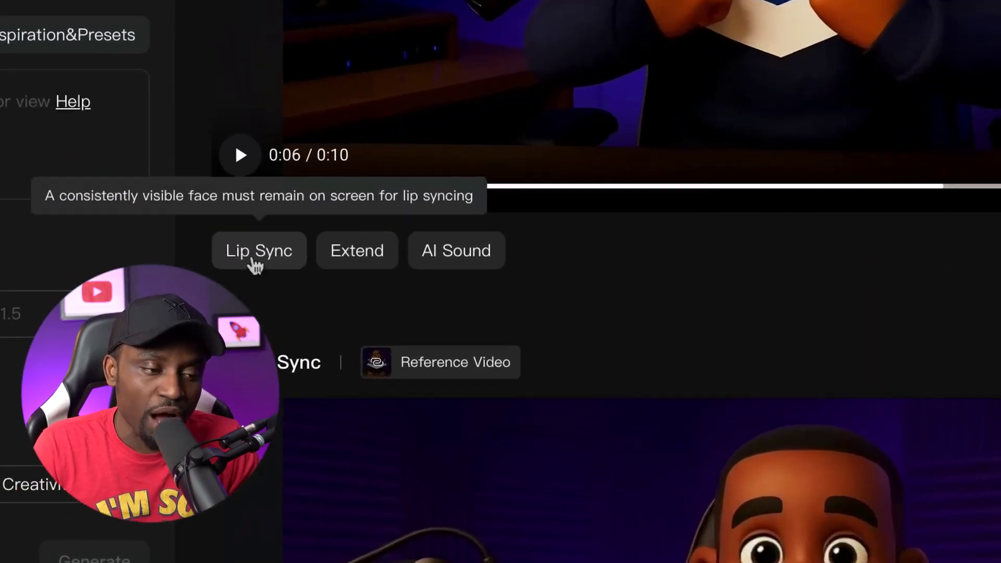
{"action": "left_click", "coordinate": [292, 312]}
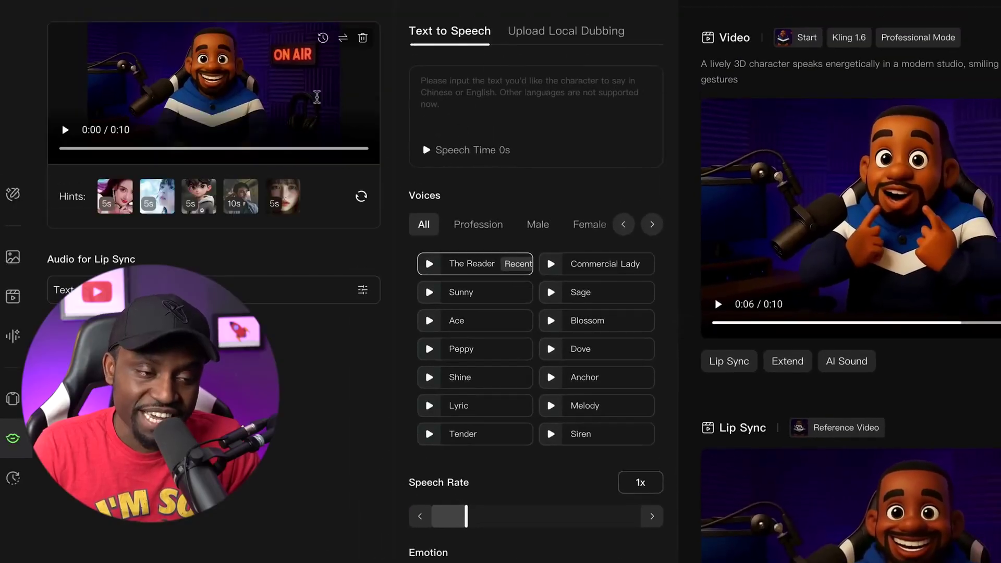
Preview The Reader and Commercial Lady voices for the lip sync's text to speech
{"action": "left_click", "coordinate": [442, 81]}
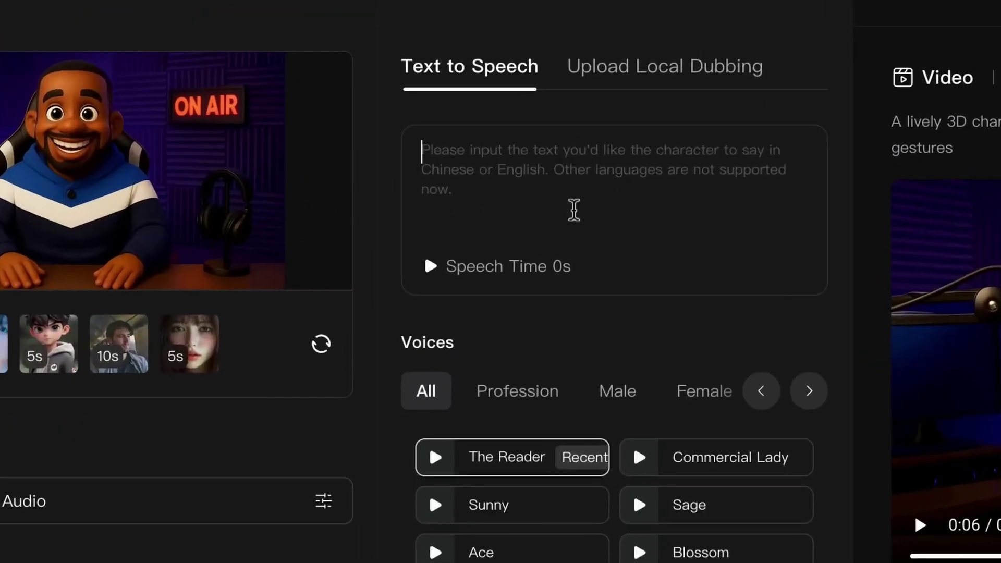
{"action": "left_click", "coordinate": [441, 462]}
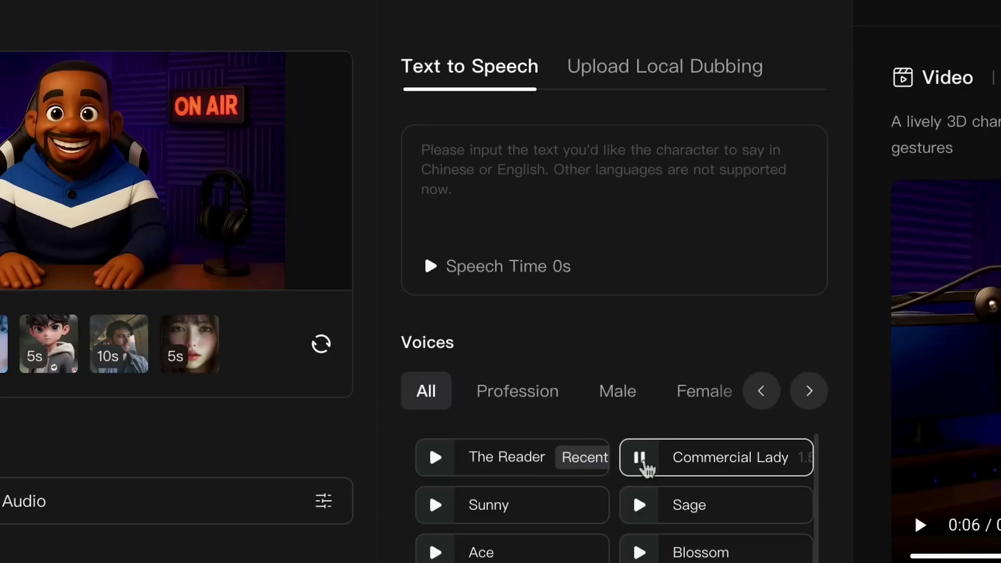
{"action": "left_click", "coordinate": [643, 462]}
{"action": "left_click", "coordinate": [563, 219]}
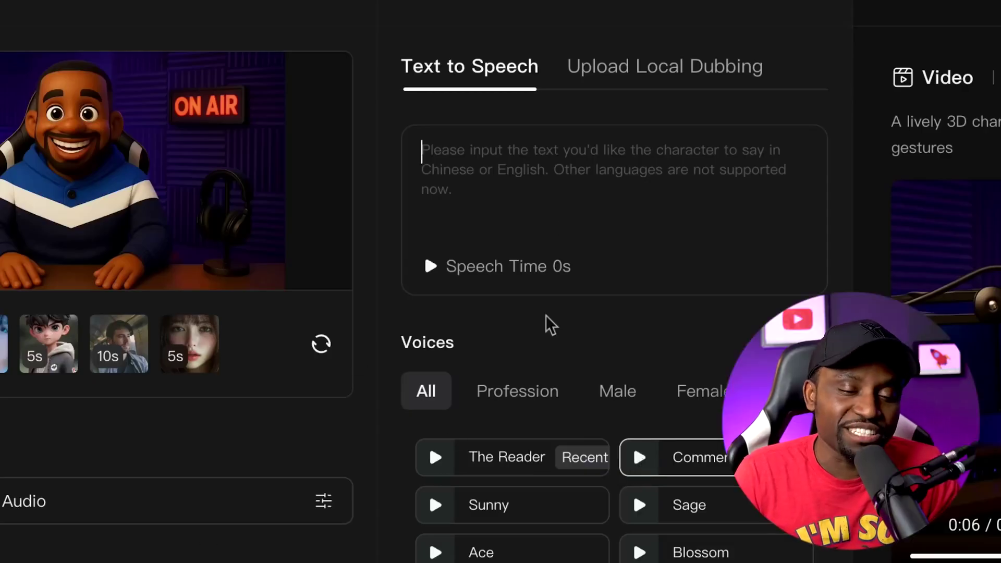
Upload frame c.mp3 from the Downloads folder as the local dubbing audio for the lip sync
{"action": "left_click", "coordinate": [654, 70]}
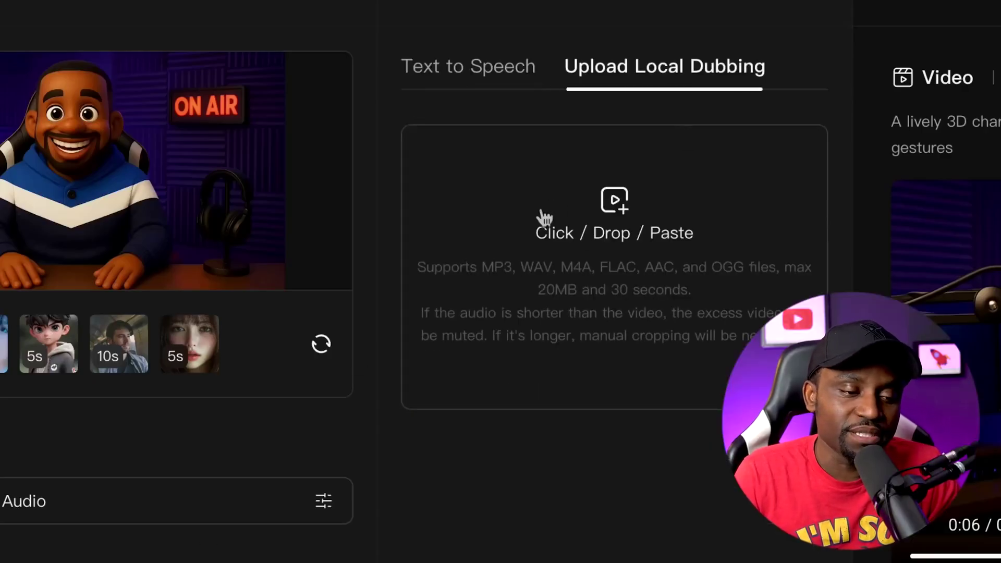
{"action": "left_click", "coordinate": [600, 206]}
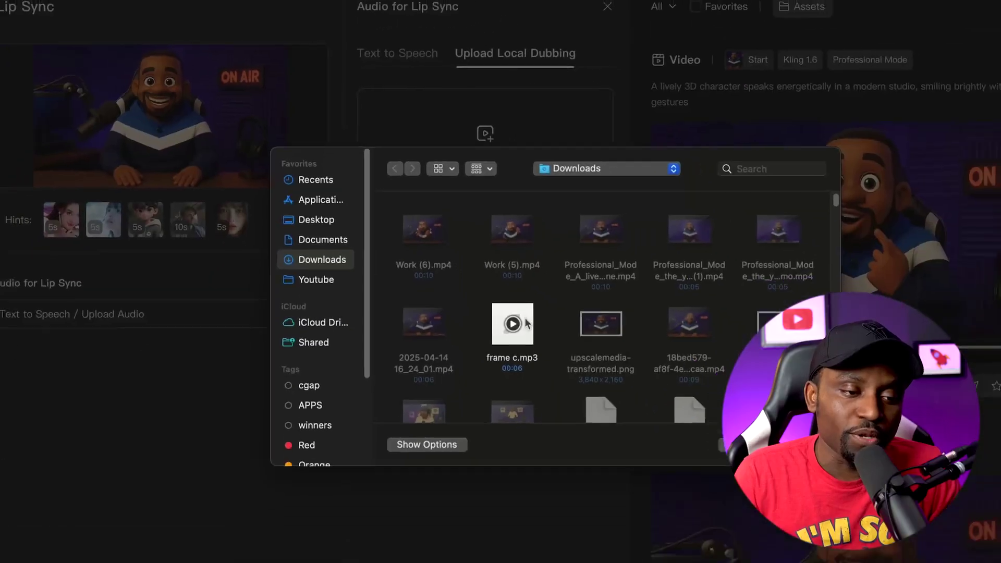
{"action": "double_click", "coordinate": [658, 512]}
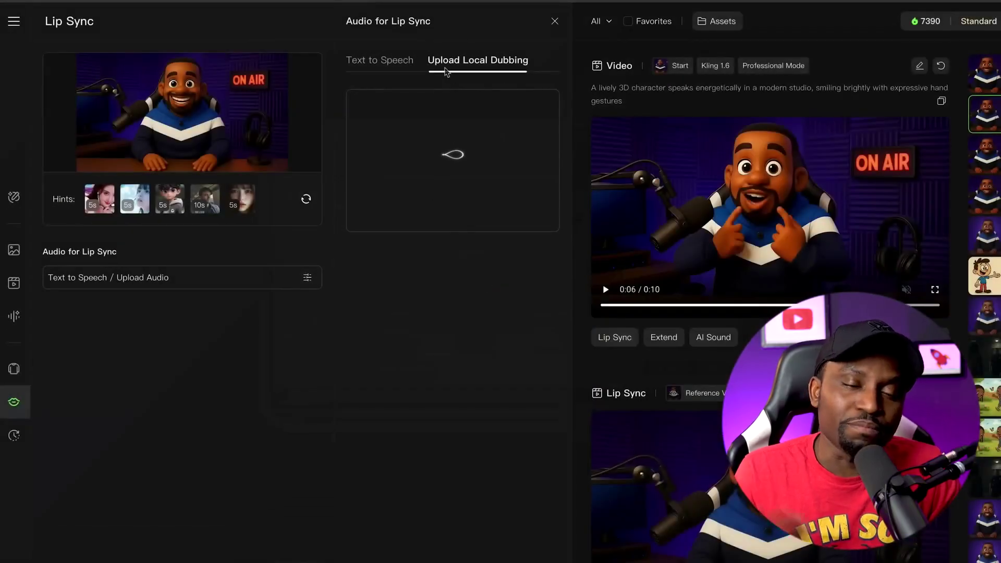